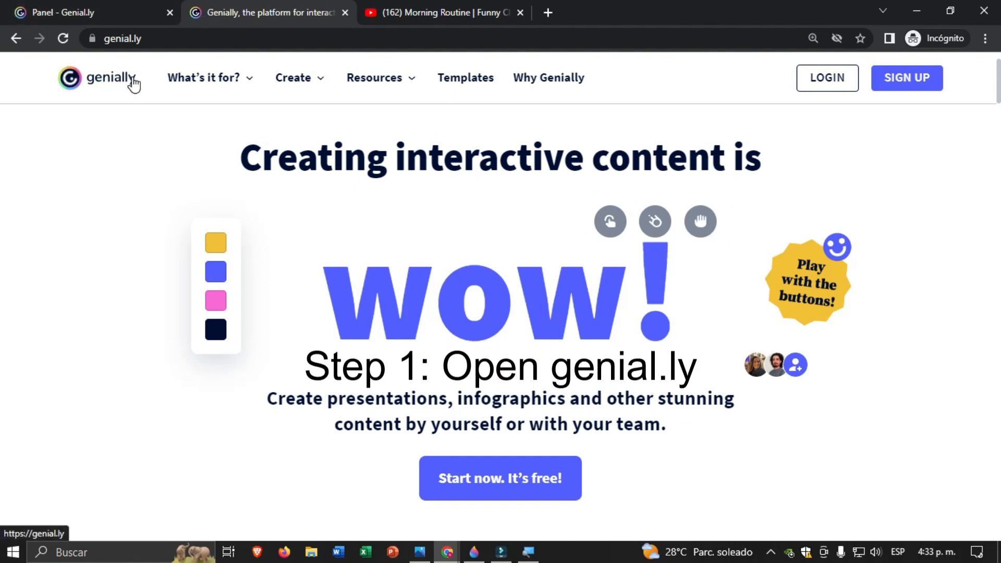
# Log in to the genial.ly website by signing in with the Google account.
pyautogui.click(106, 39)
pyautogui.click(158, 39)
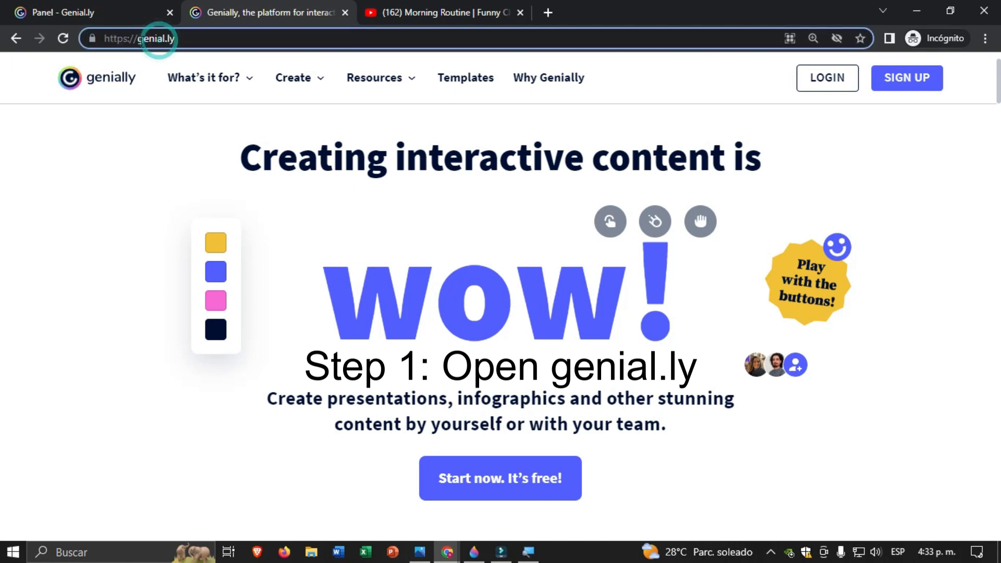
pyautogui.click(136, 41)
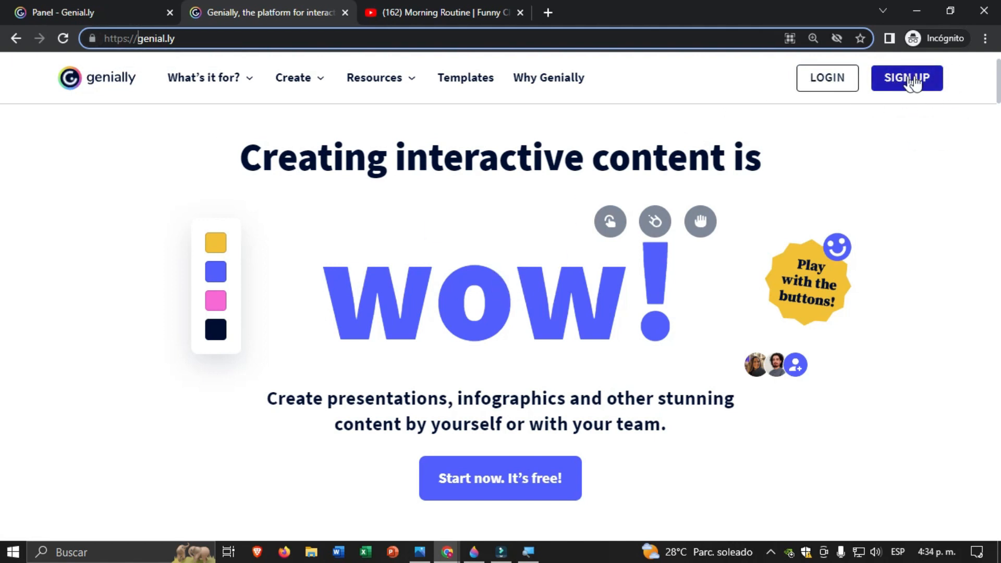
pyautogui.click(813, 83)
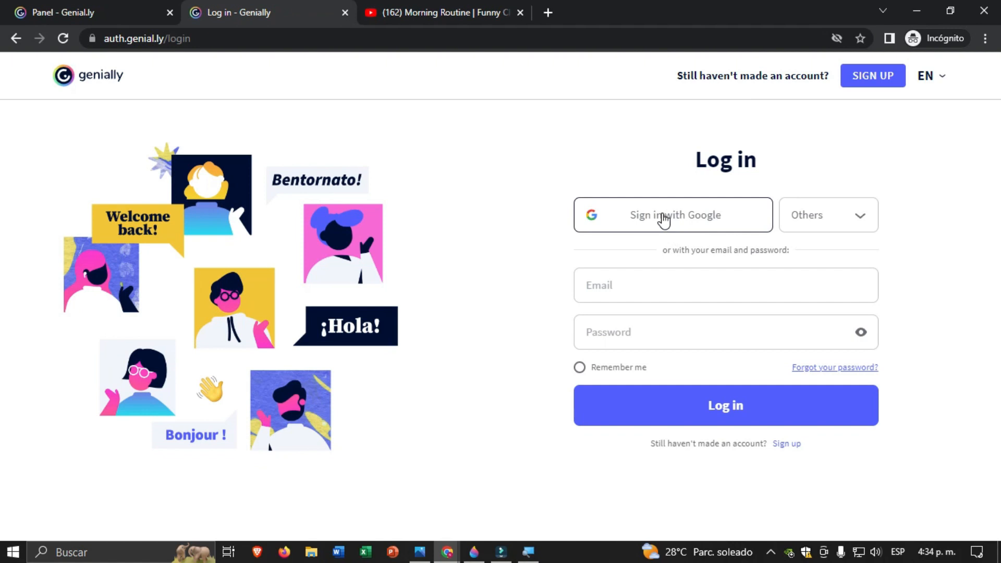
pyautogui.click(663, 219)
pyautogui.click(389, 295)
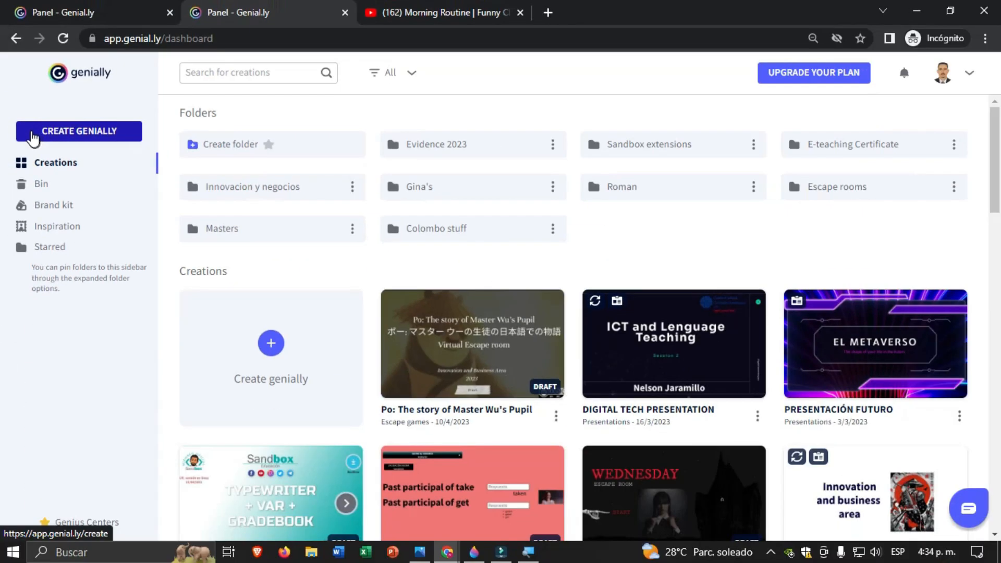
# Start a new genially and open the Quizzes templates in the Gamification category.
pyautogui.click(85, 133)
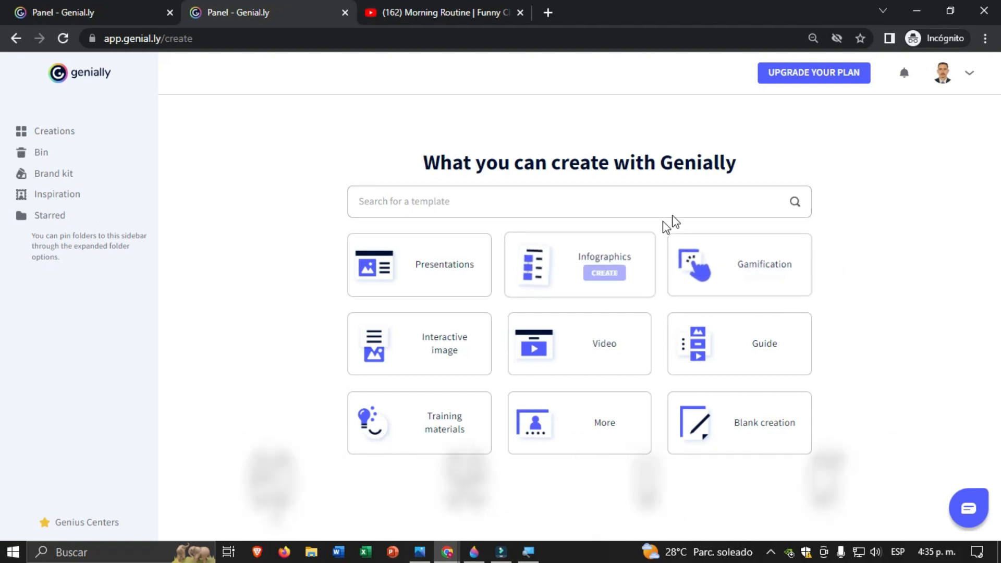
pyautogui.click(764, 276)
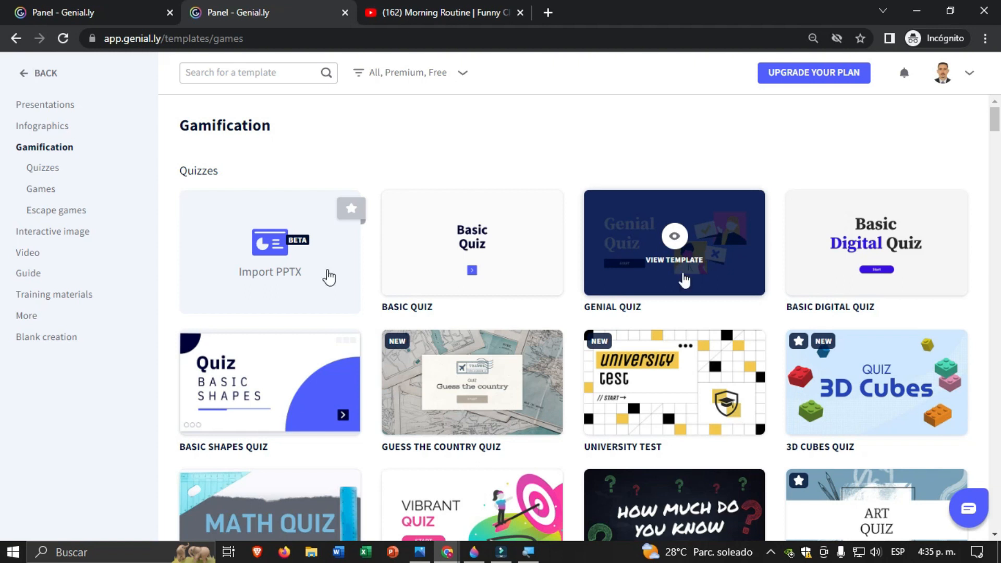
pyautogui.click(45, 168)
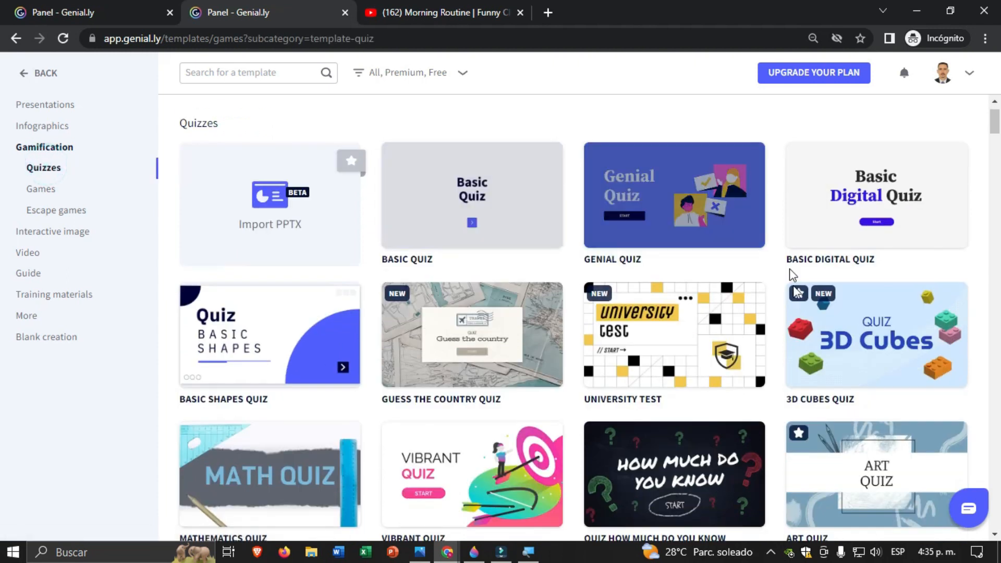
# Look through the available quiz templates to see which designs are offered.
pyautogui.scroll(-4, 673, 440)
pyautogui.scroll(-10, 672, 440)
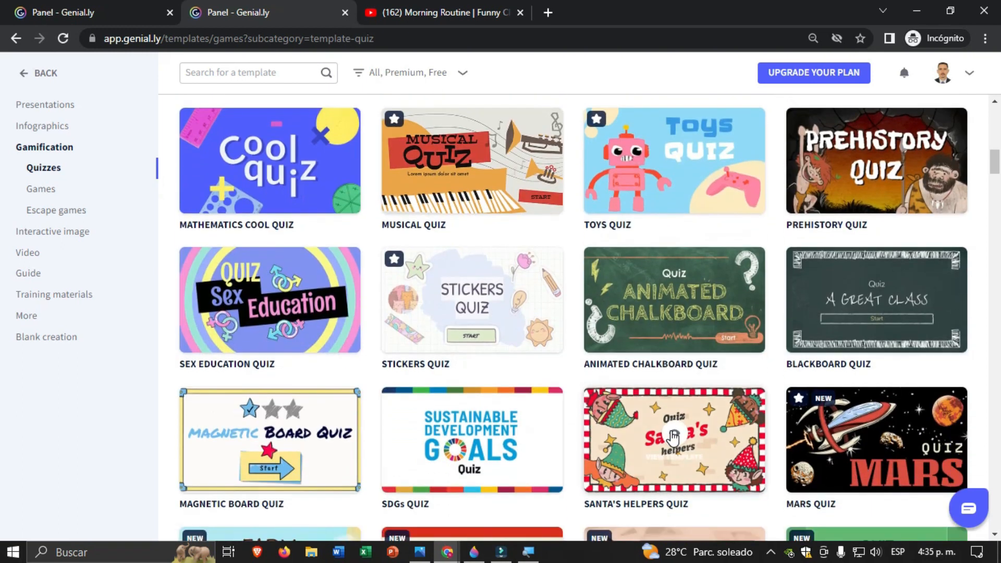
pyautogui.scroll(-3, 673, 436)
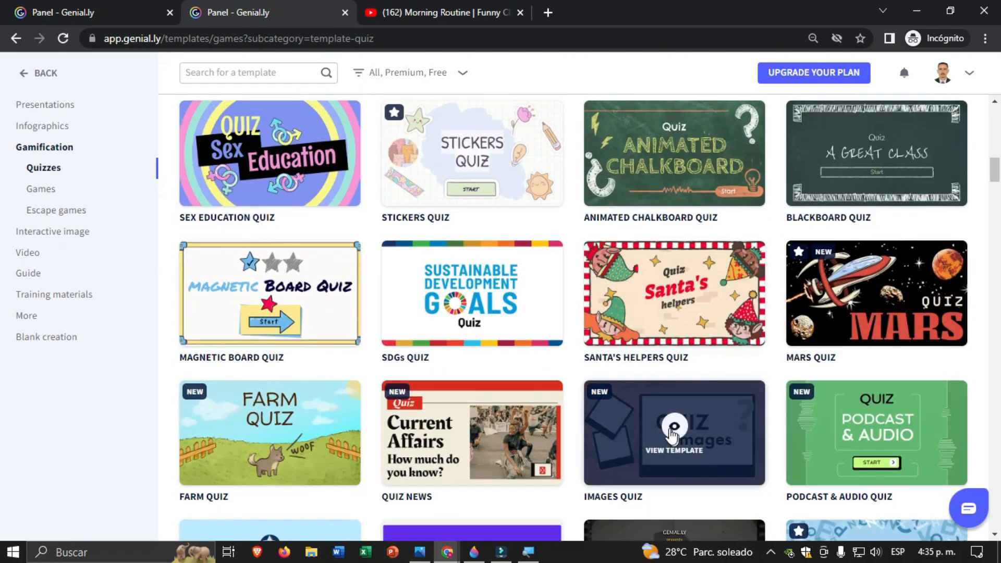
pyautogui.scroll(-1, 496, 360)
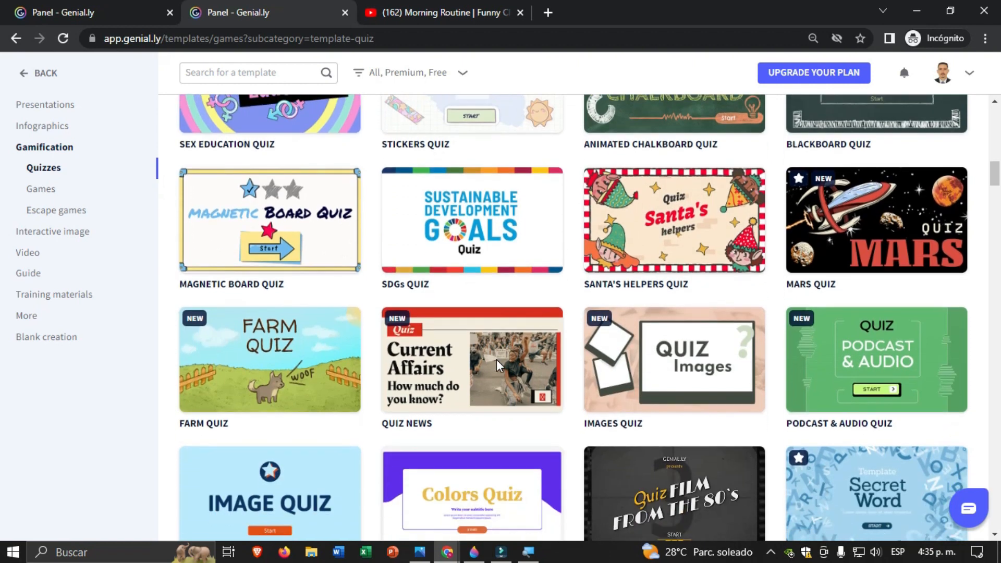
pyautogui.scroll(15, 498, 368)
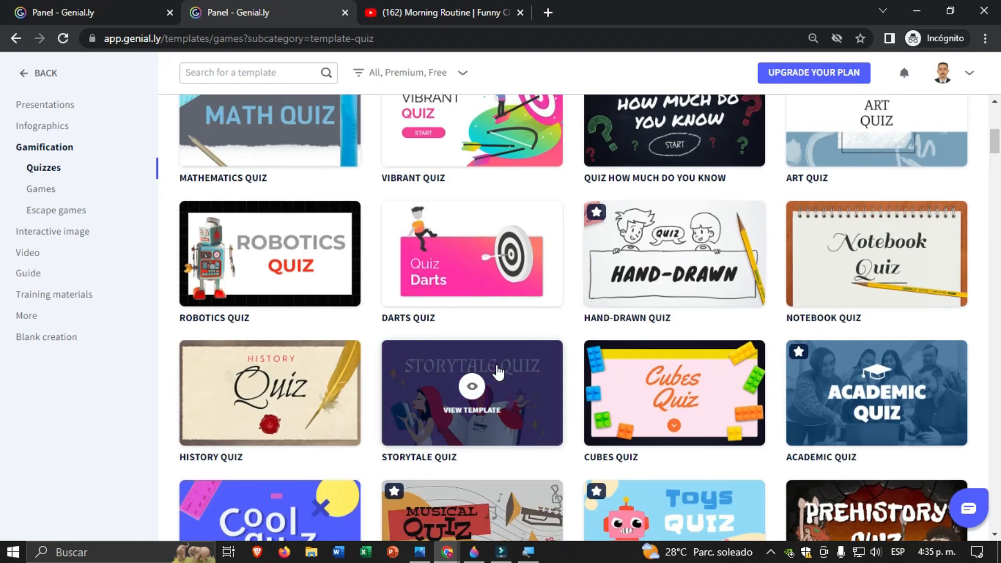
pyautogui.scroll(2, 543, 371)
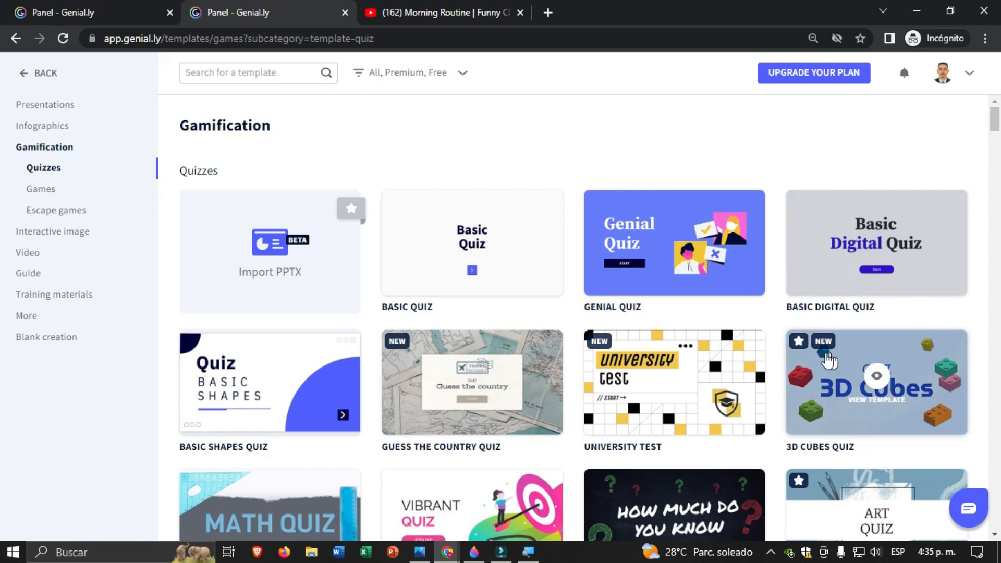
pyautogui.scroll(-1, 588, 345)
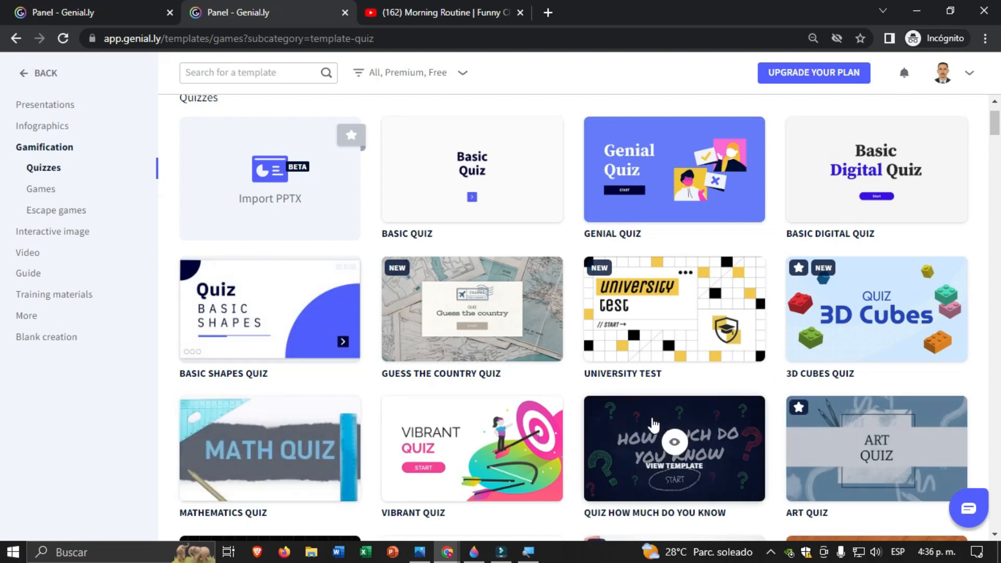
pyautogui.scroll(-3, 668, 428)
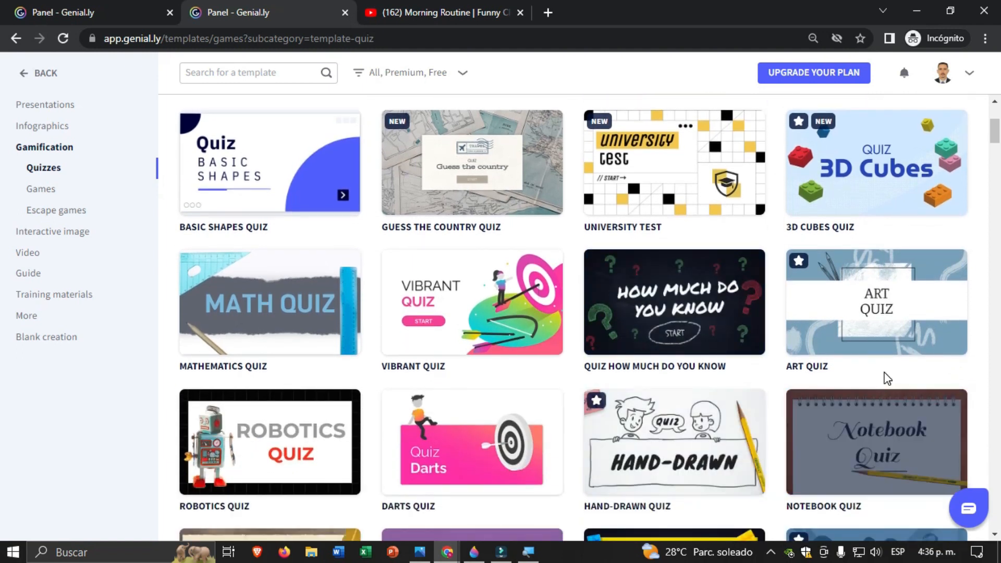
pyautogui.scroll(-3, 933, 407)
pyautogui.scroll(-7, 469, 313)
pyautogui.scroll(7, 469, 335)
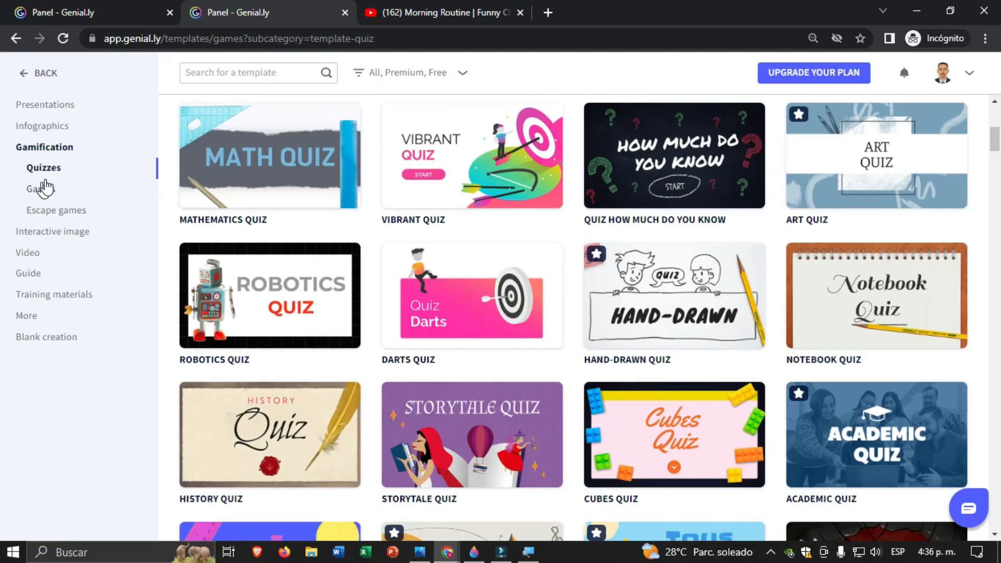
# Show the Games templates of the Gamification category and look through them.
pyautogui.click(40, 190)
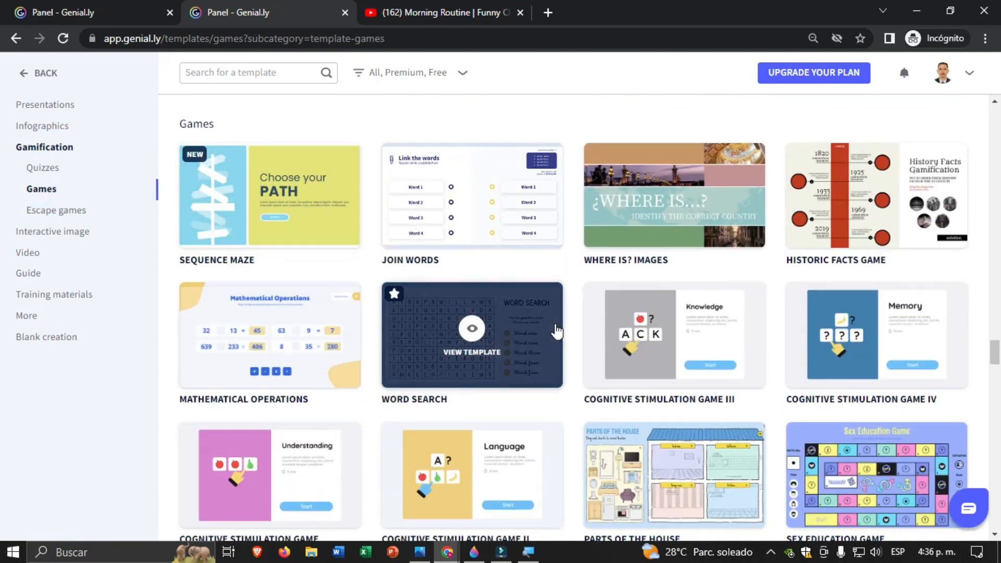
pyautogui.scroll(-4, 585, 364)
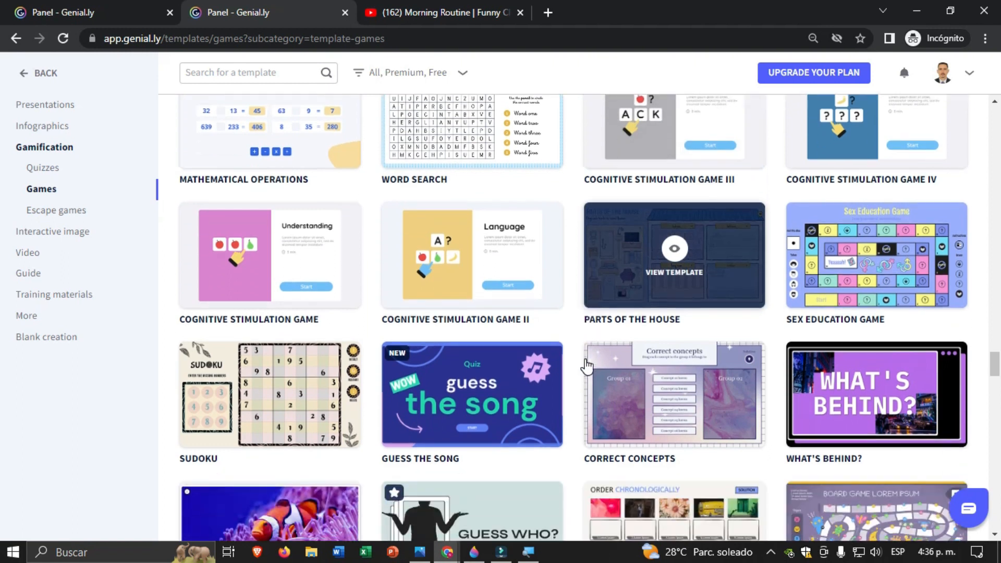
pyautogui.scroll(-3, 501, 377)
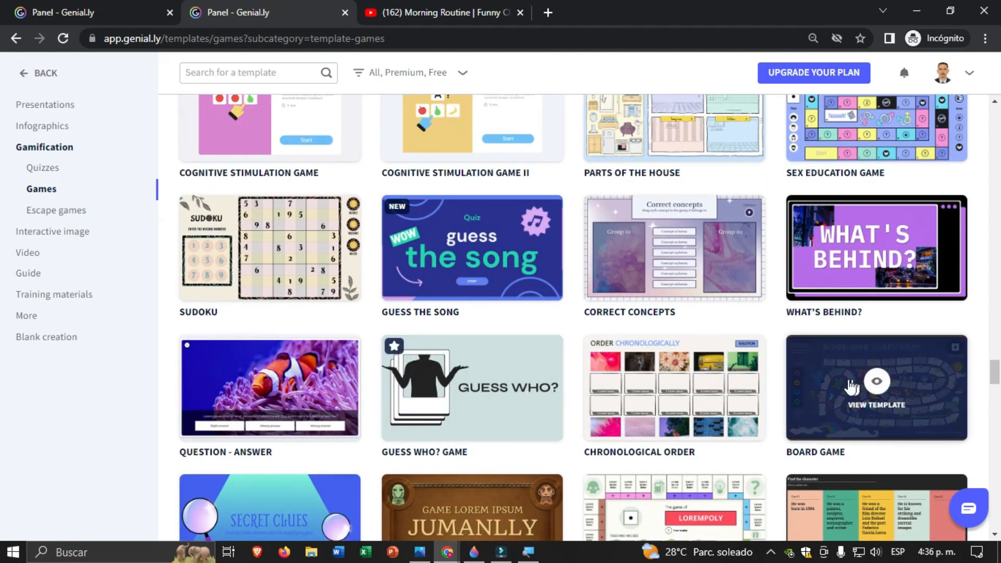
pyautogui.scroll(-6, 692, 386)
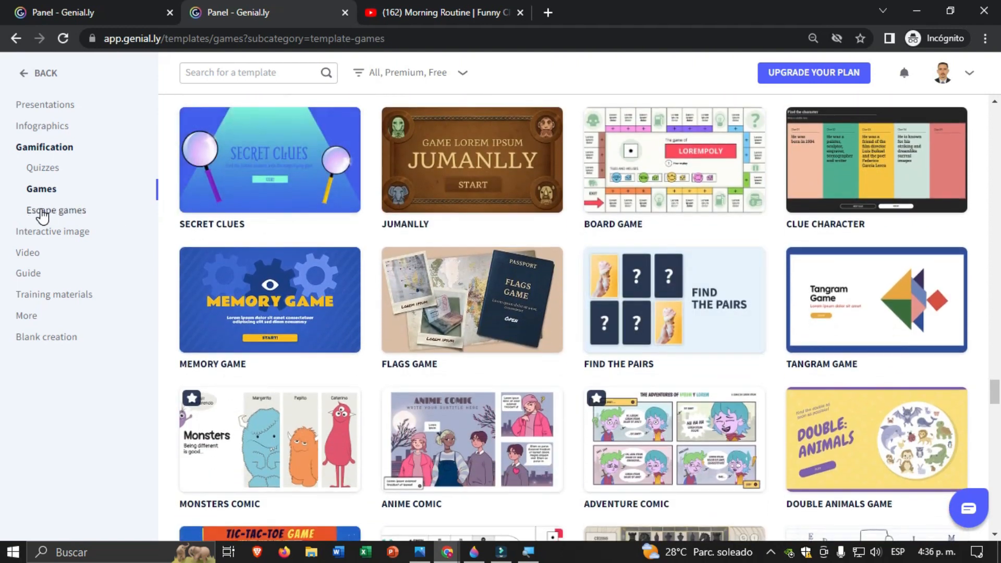
# Show the Escape games templates and look through the escape room and breakout designs.
pyautogui.click(40, 209)
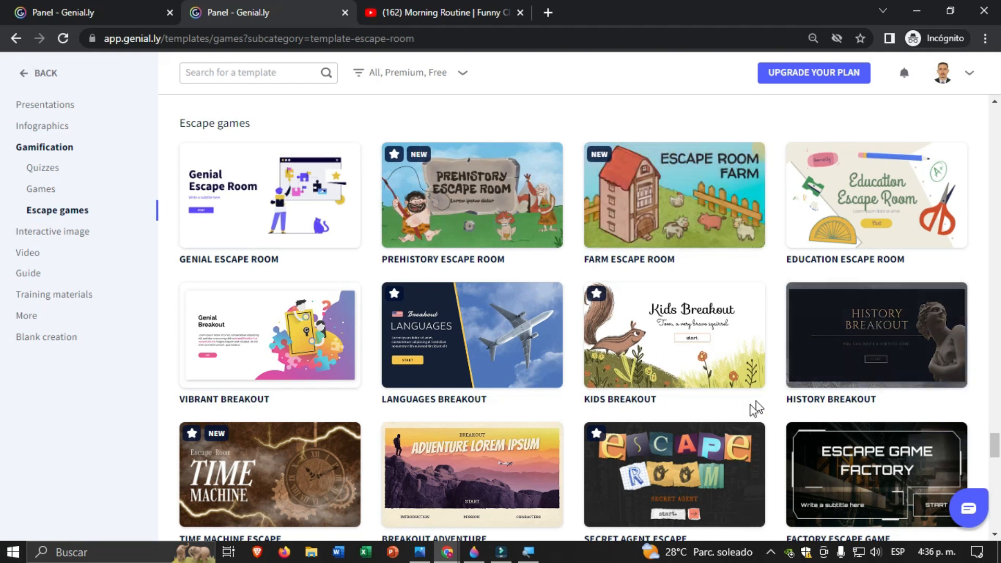
pyautogui.scroll(-3, 468, 353)
pyautogui.scroll(-6, 468, 352)
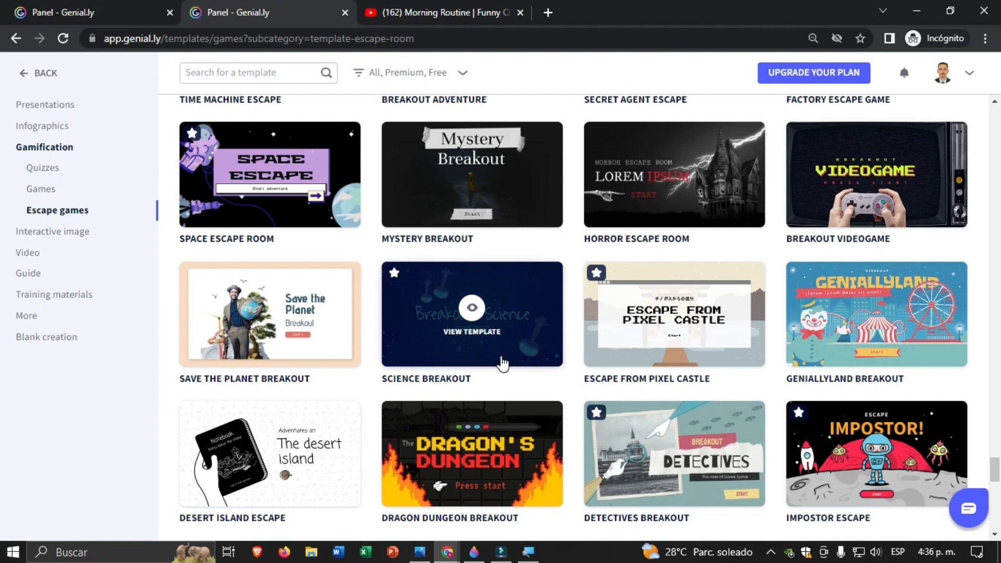
pyautogui.scroll(-4, 502, 363)
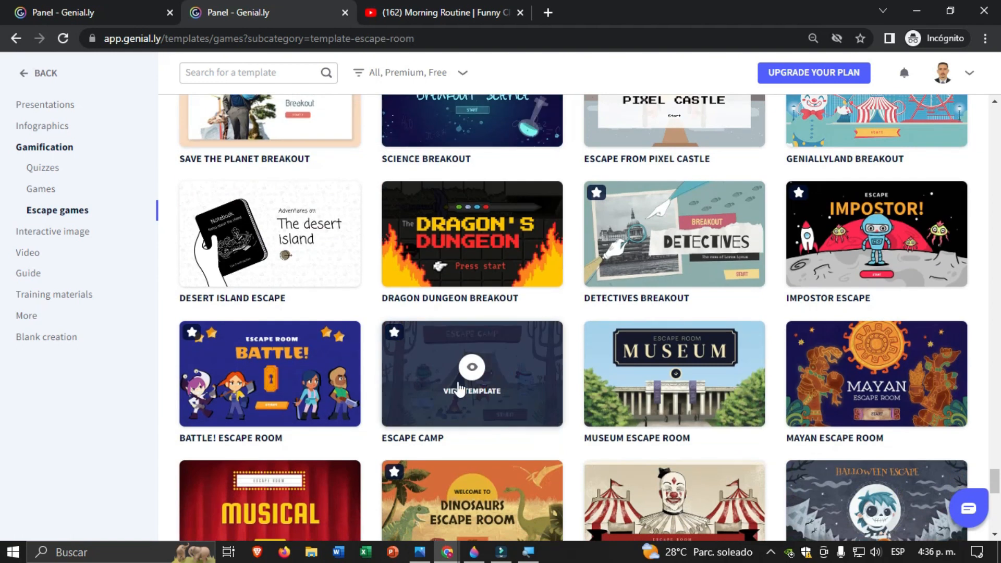
pyautogui.scroll(5, 369, 332)
pyautogui.scroll(5, 369, 333)
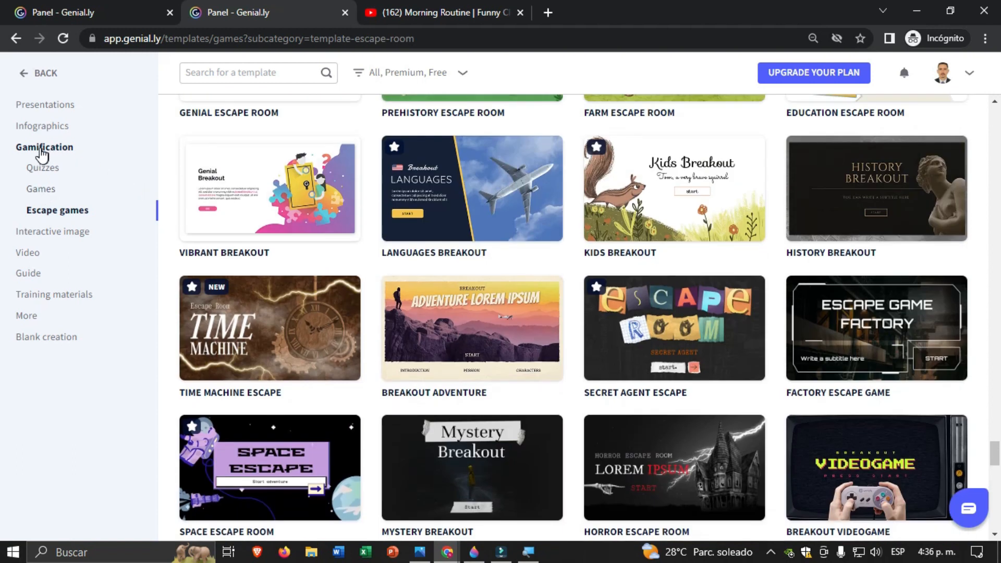
# Return to the Games templates and open the preview of the Snakes and Ladders template.
pyautogui.click(41, 190)
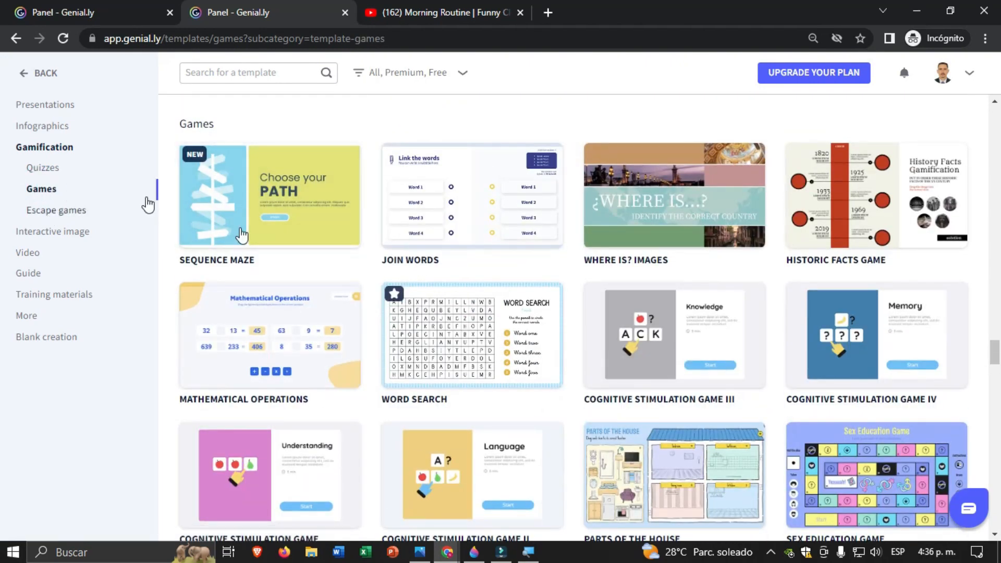
pyautogui.scroll(-15, 636, 344)
pyautogui.scroll(-8, 637, 344)
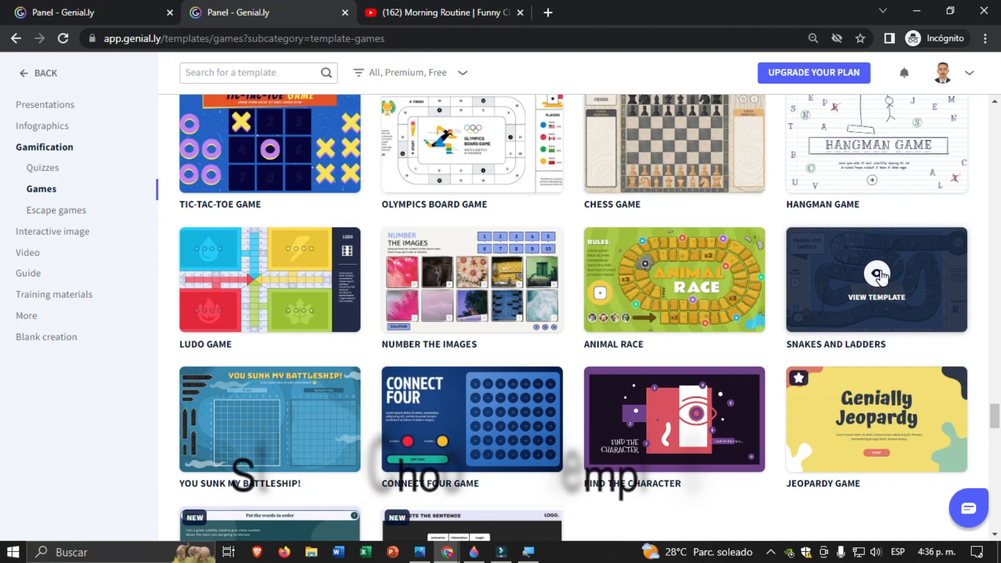
pyautogui.click(877, 276)
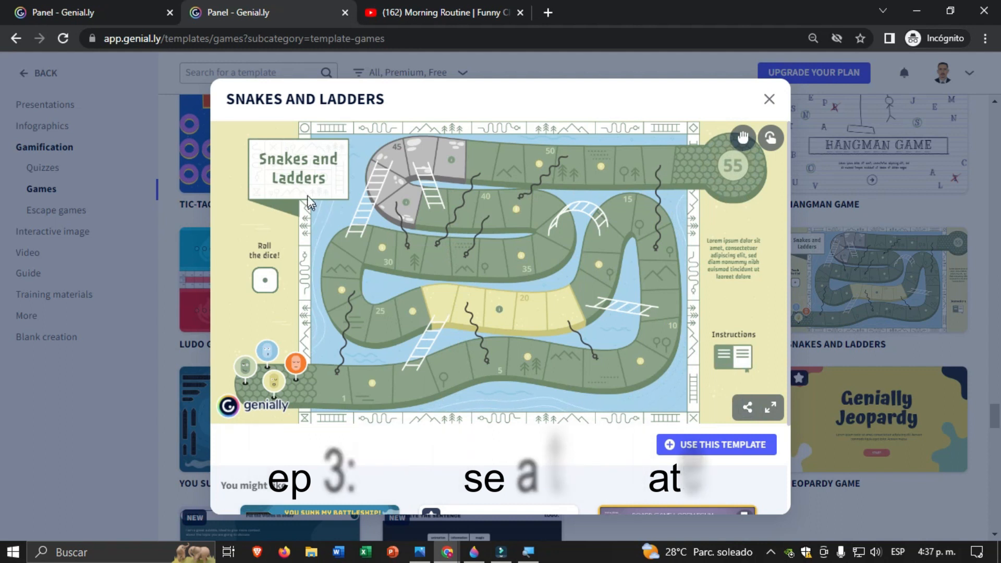
# Try out the Snakes and Ladders preview by rolling the dice, moving the player tokens and viewing the board squares' pop-up texts.
pyautogui.click(265, 284)
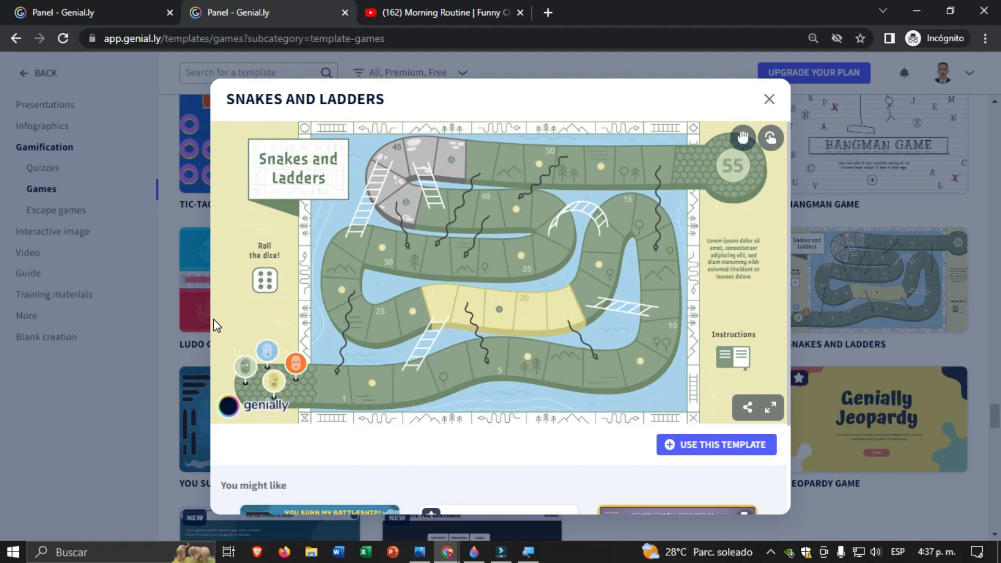
pyautogui.moveTo(304, 374); pyautogui.dragTo(251, 371)
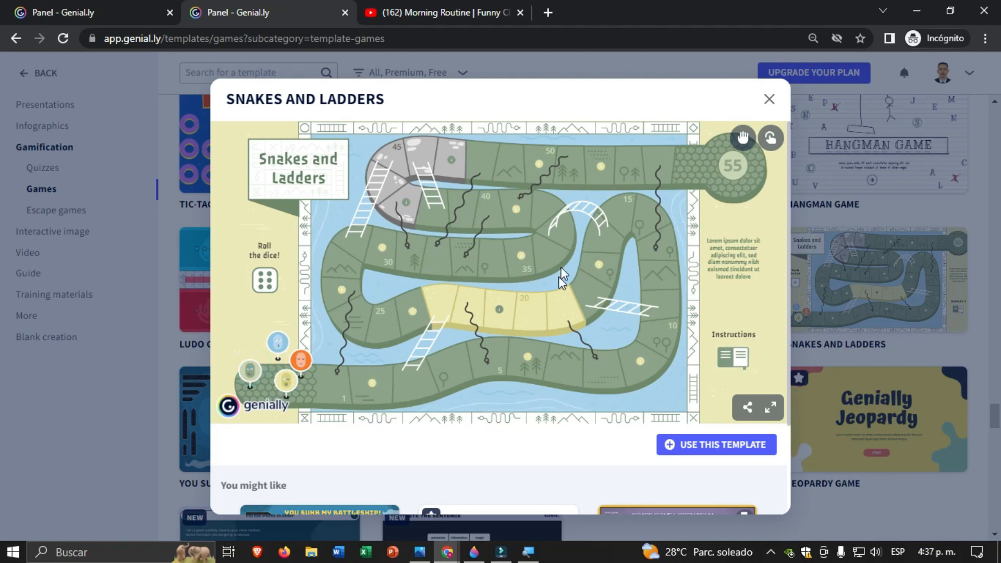
pyautogui.moveTo(370, 383)
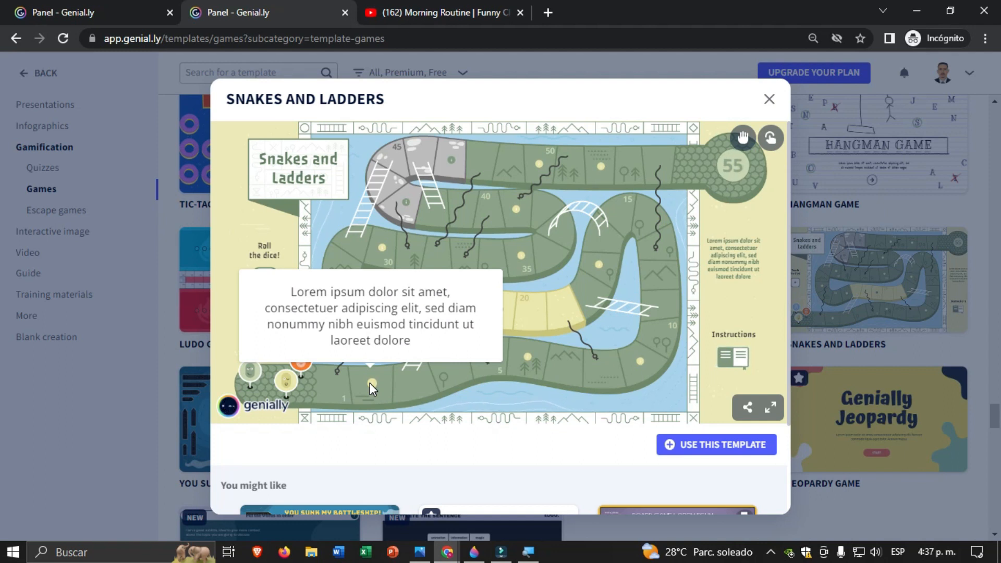
pyautogui.moveTo(524, 358)
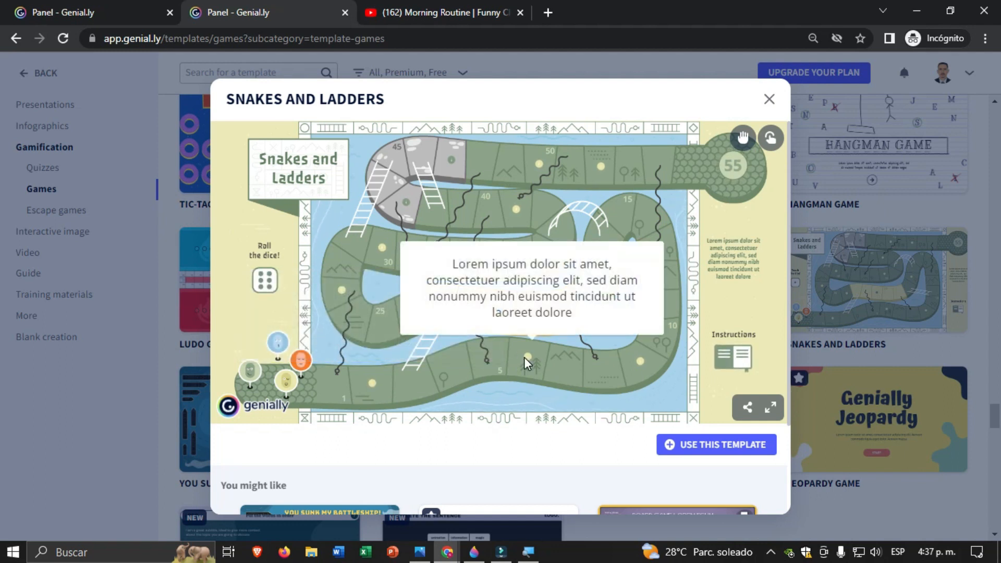
pyautogui.moveTo(640, 361)
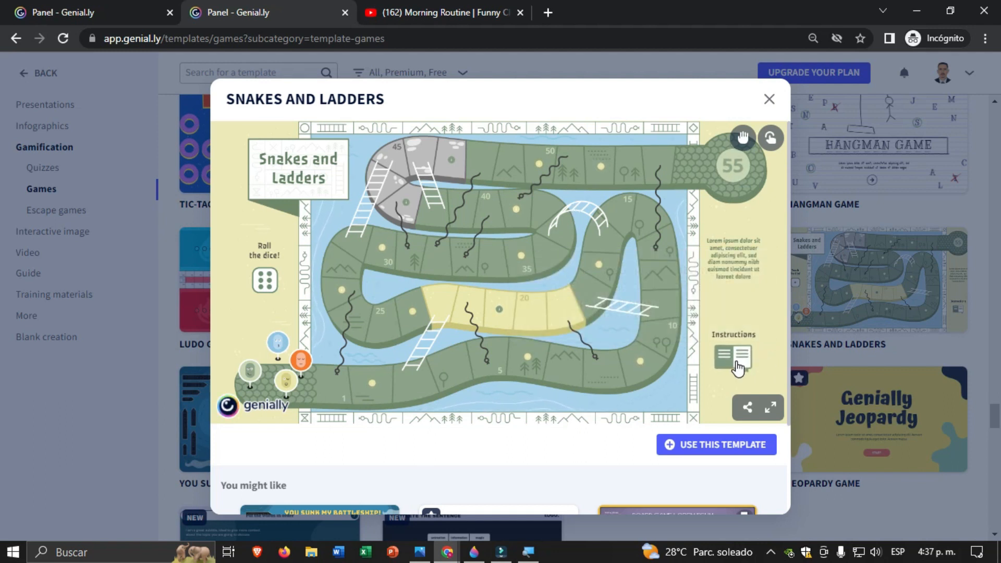
# Create a genially from the Snakes and Ladders template and delete the placeholder paragraph above the Instructions label.
pyautogui.click(713, 450)
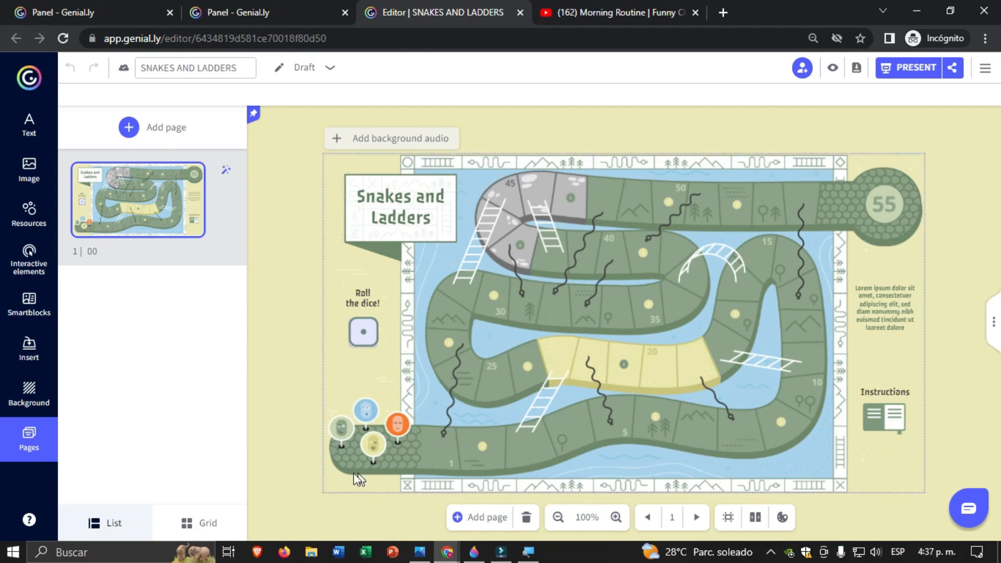
pyautogui.doubleClick(890, 299)
pyautogui.press('Delete')
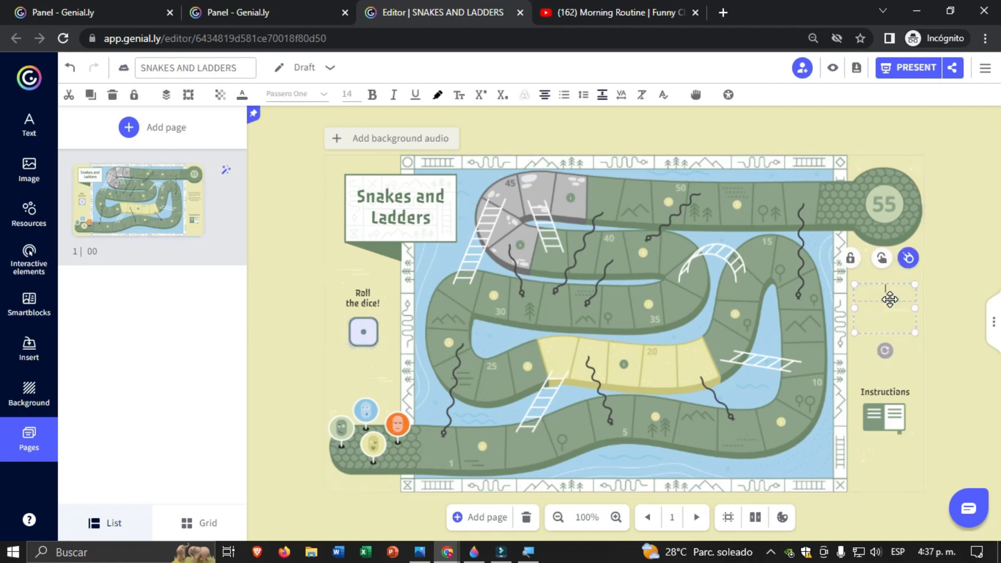
# Open the window attached to the Instructions book icon, review its rules text and the ladders and snakes table, and save it.
pyautogui.click(883, 421)
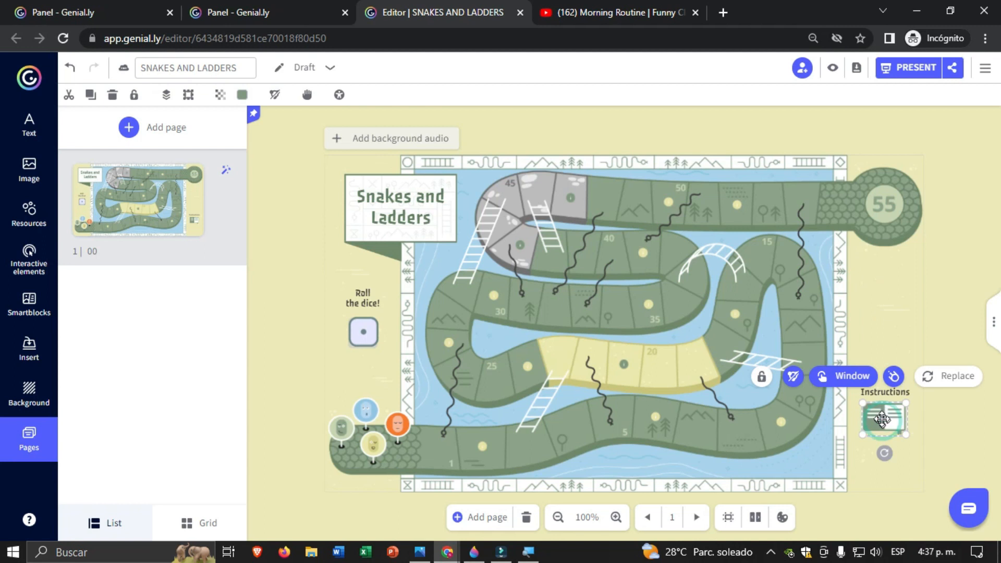
pyautogui.click(846, 376)
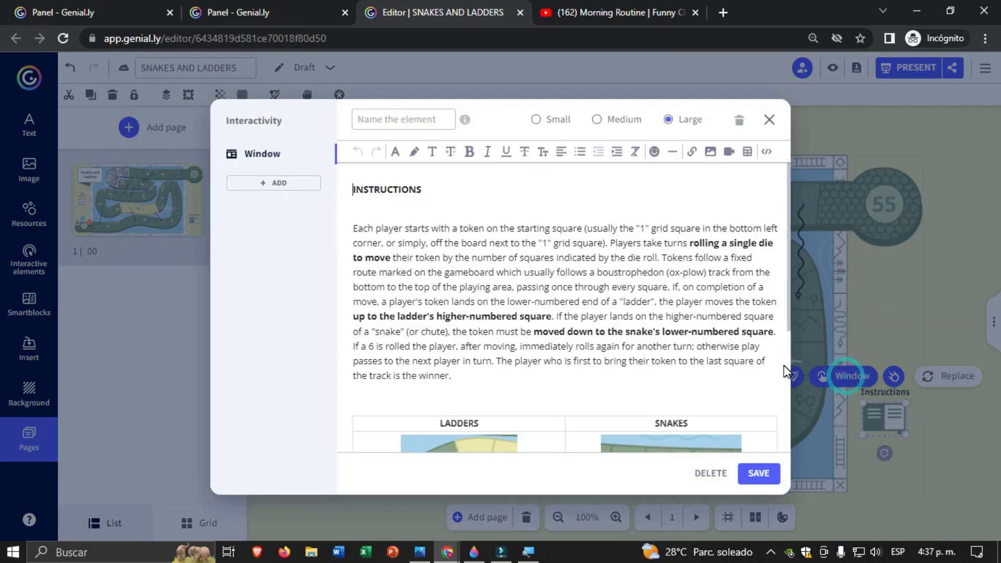
pyautogui.scroll(-3, 477, 263)
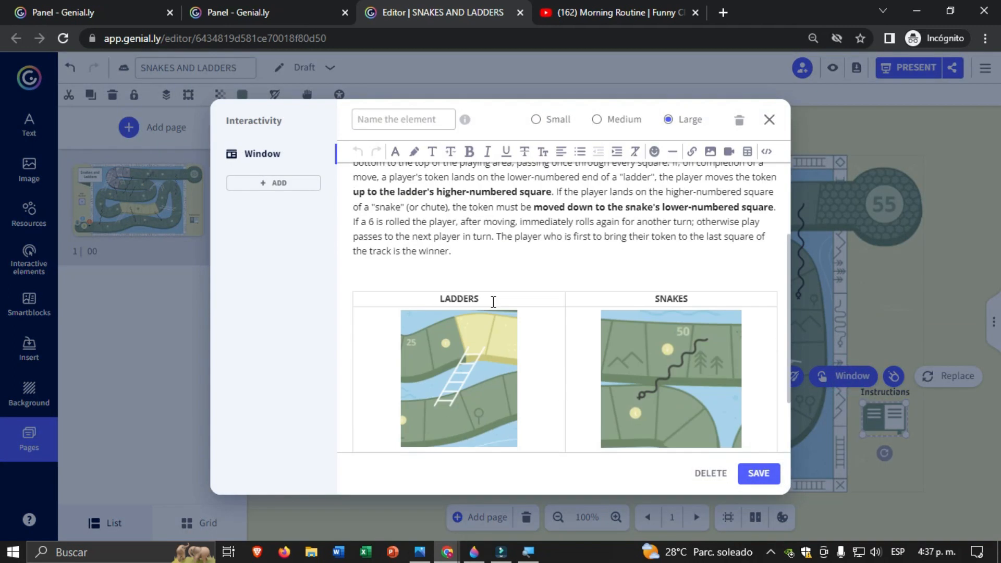
pyautogui.scroll(3, 495, 308)
pyautogui.scroll(-4, 494, 307)
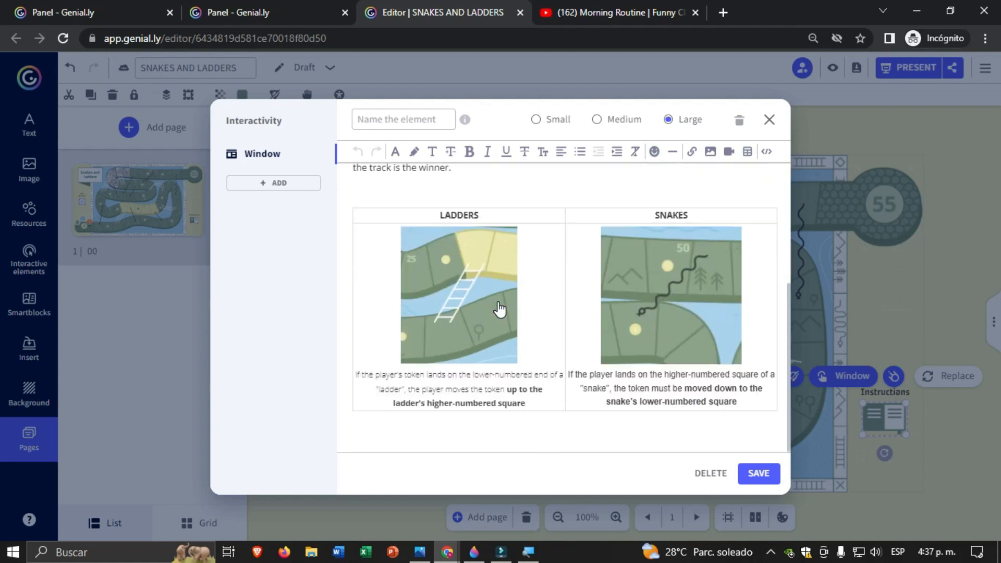
pyautogui.click(759, 473)
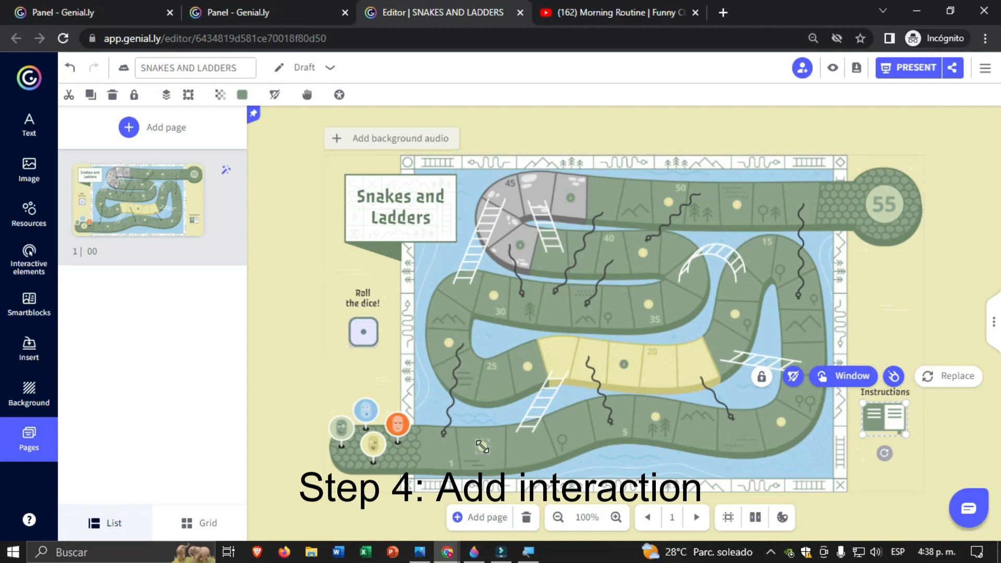
# Replace the placeholder tooltip text of the dot right after square 1 with "Describe yourself (1 minute)" and save it.
pyautogui.click(482, 447)
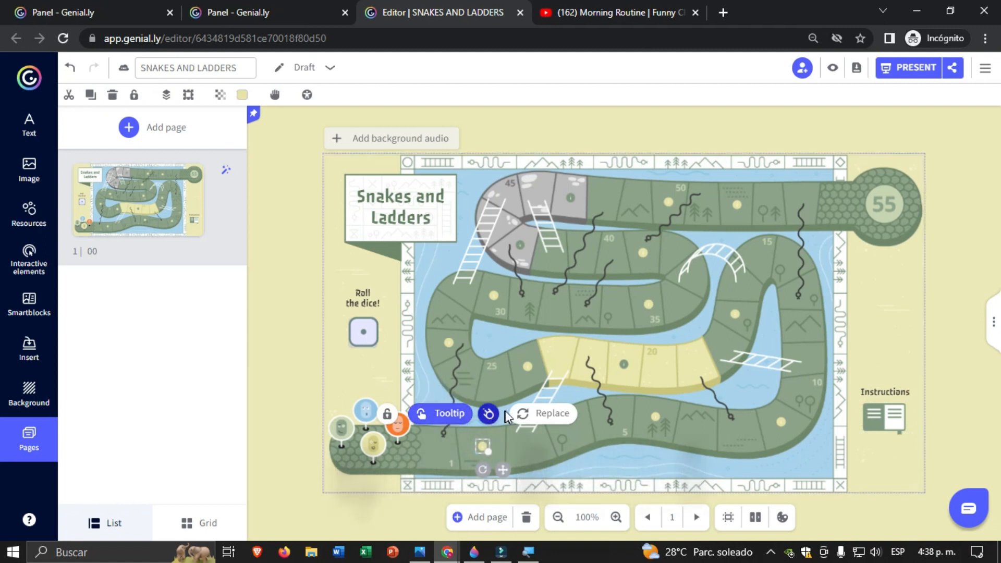
pyautogui.click(440, 411)
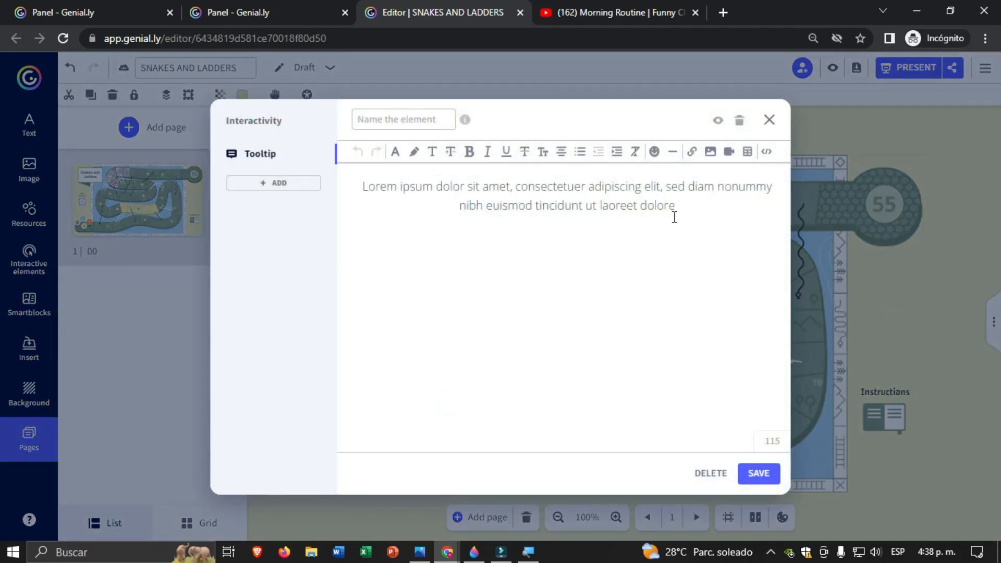
pyautogui.moveTo(693, 211); pyautogui.dragTo(361, 186)
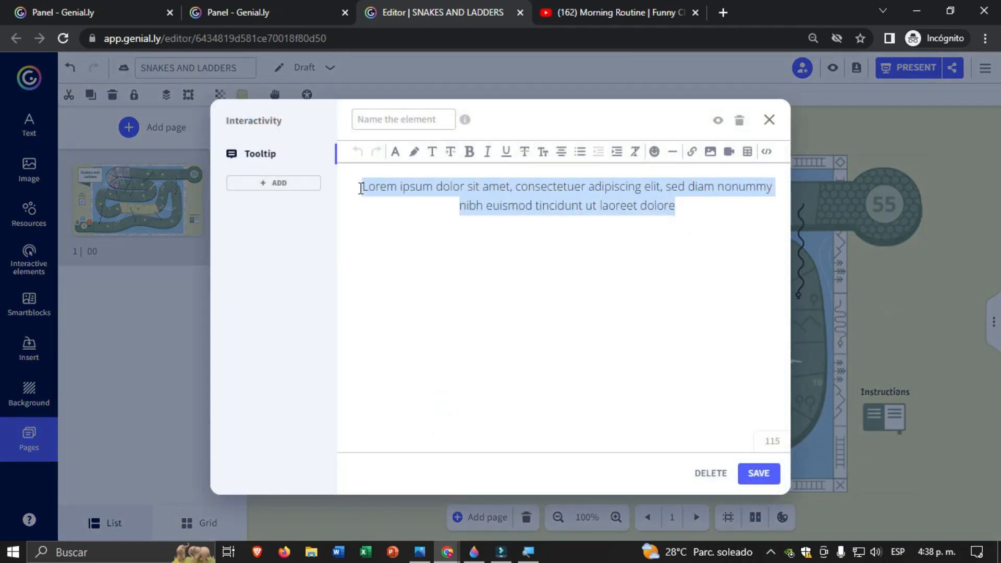
pyautogui.press('BackSpace')
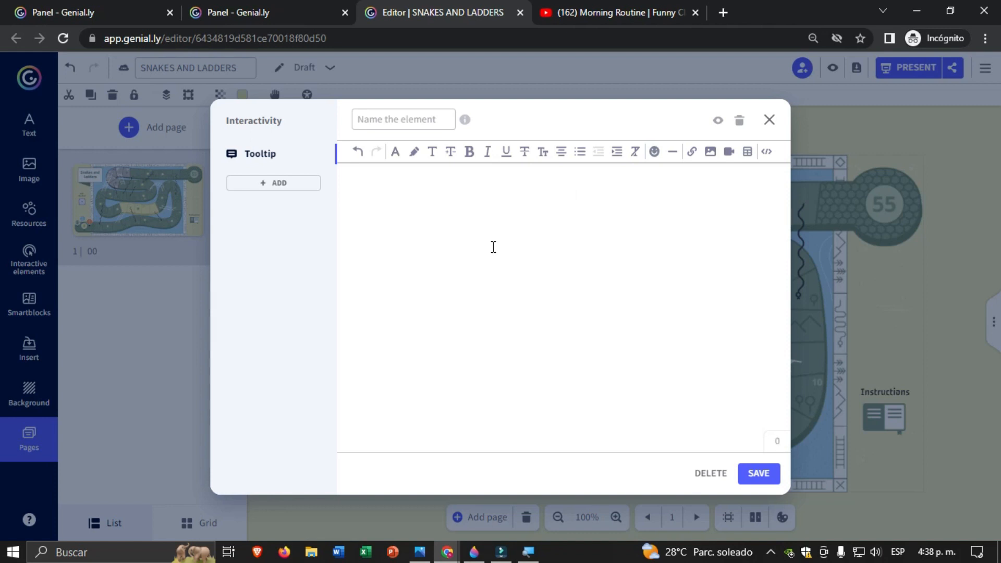
pyautogui.write('cribe yours')
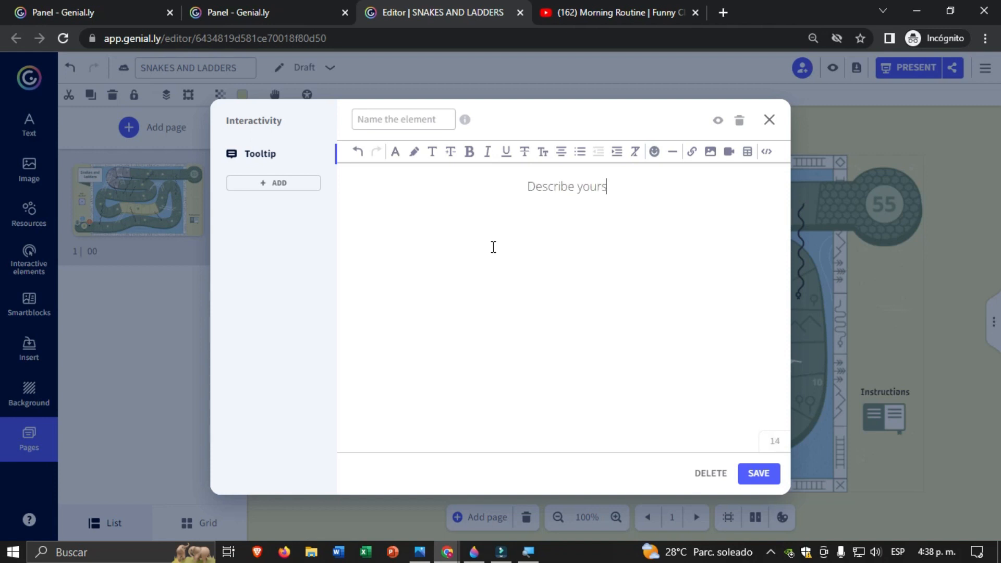
pyautogui.write('elf (1 mu')
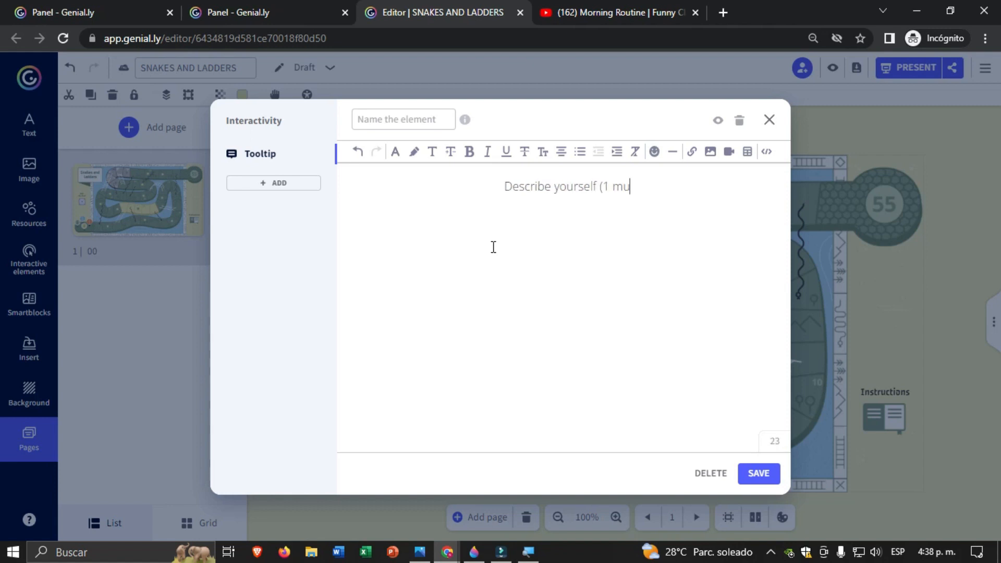
pyautogui.press('BackSpace')
pyautogui.write('in')
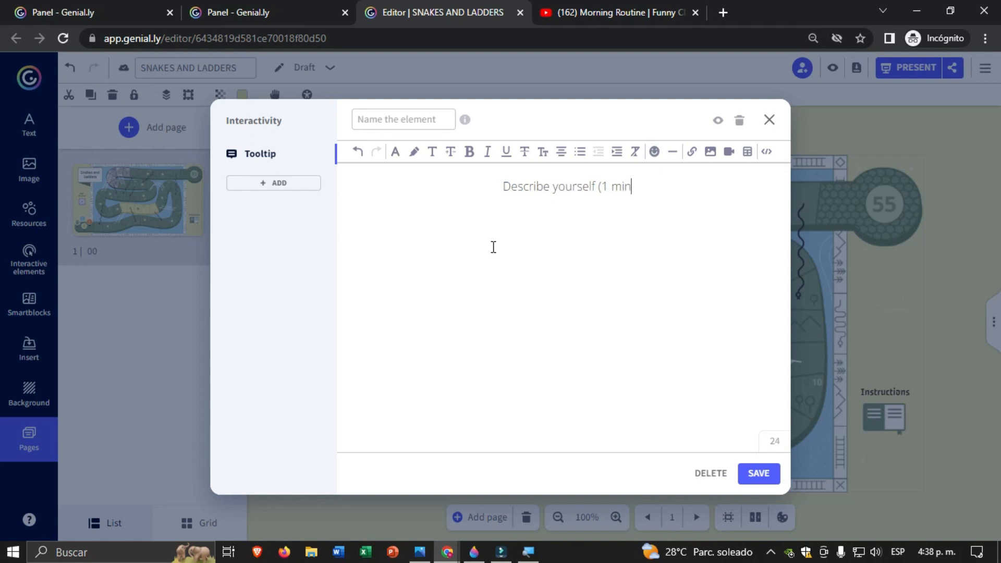
pyautogui.write('ute)')
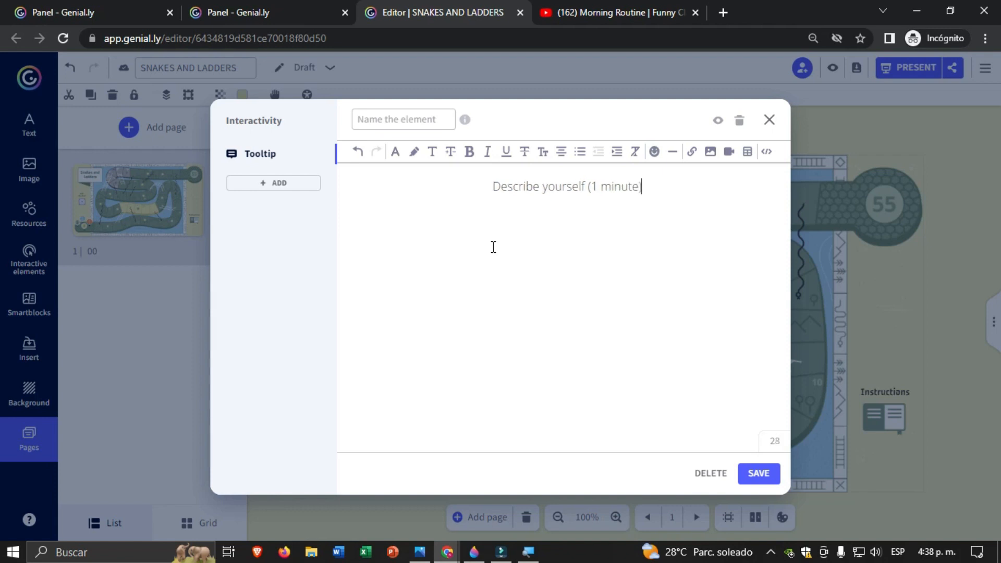
pyautogui.click(760, 474)
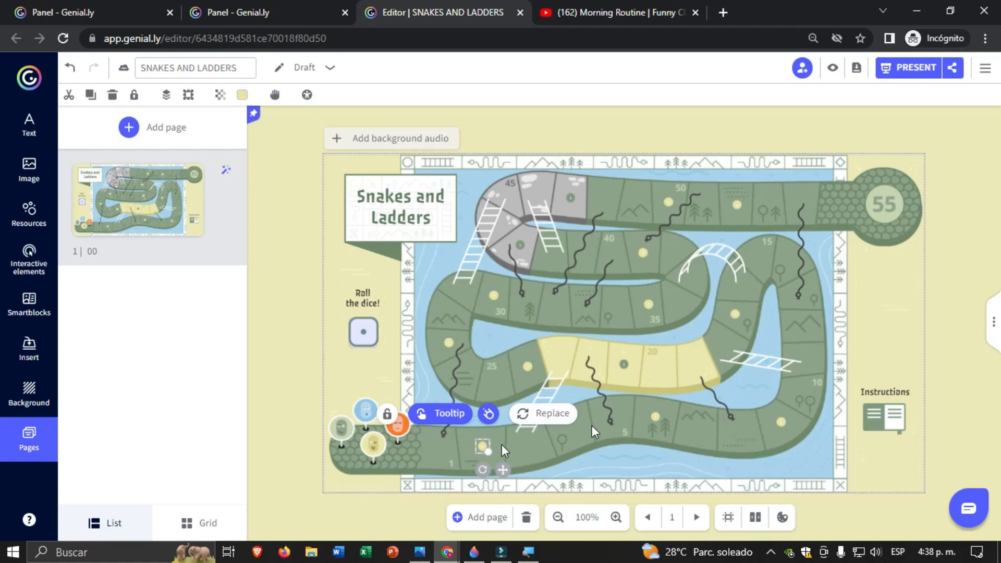
# Replace the placeholder tooltip text of the dot right after square 5 with "Describe your family (1 minute)" and save it.
pyautogui.click(657, 418)
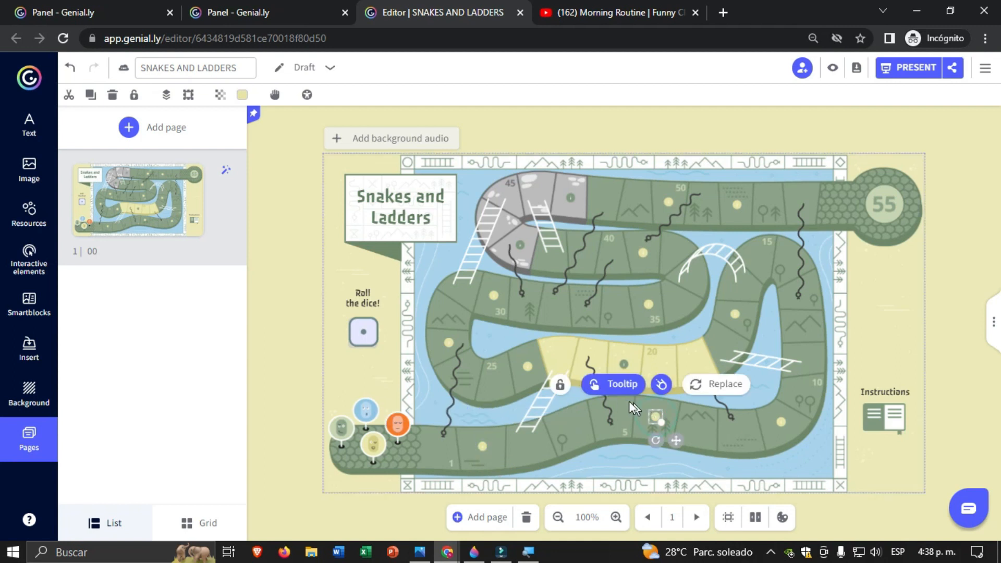
pyautogui.click(619, 383)
pyautogui.moveTo(675, 210); pyautogui.dragTo(359, 189)
pyautogui.press('BackSpace')
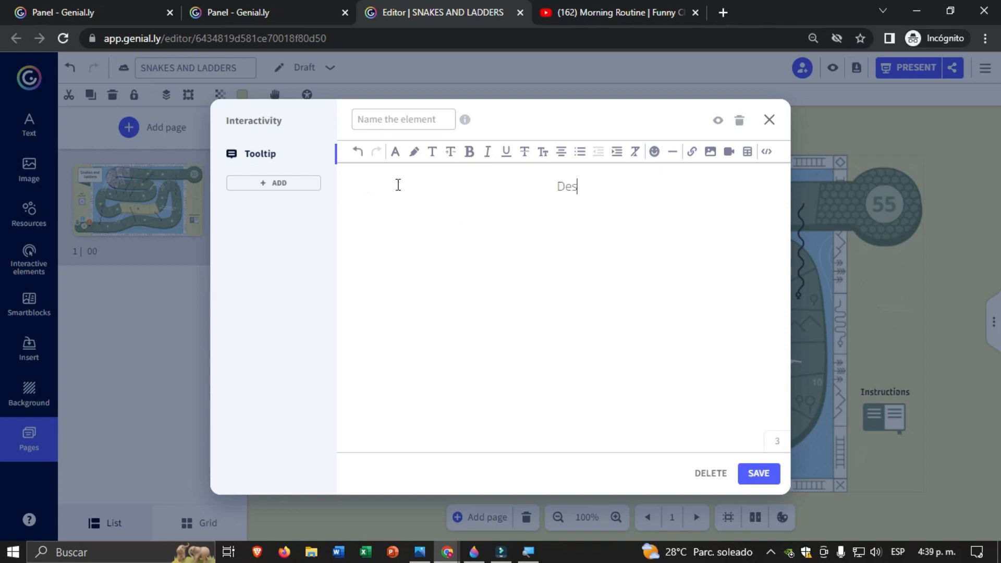
pyautogui.write('Describe your f')
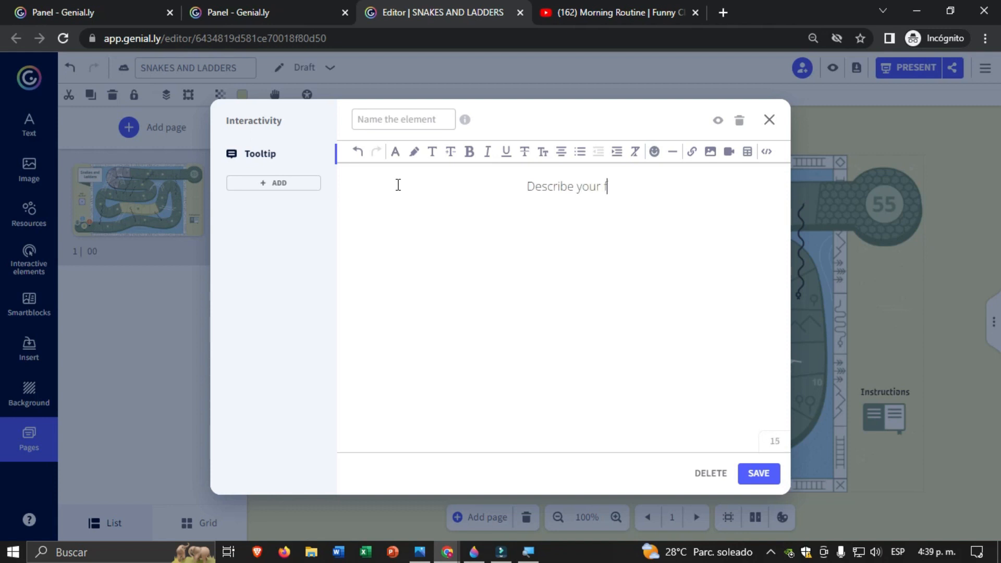
pyautogui.write('amily ')
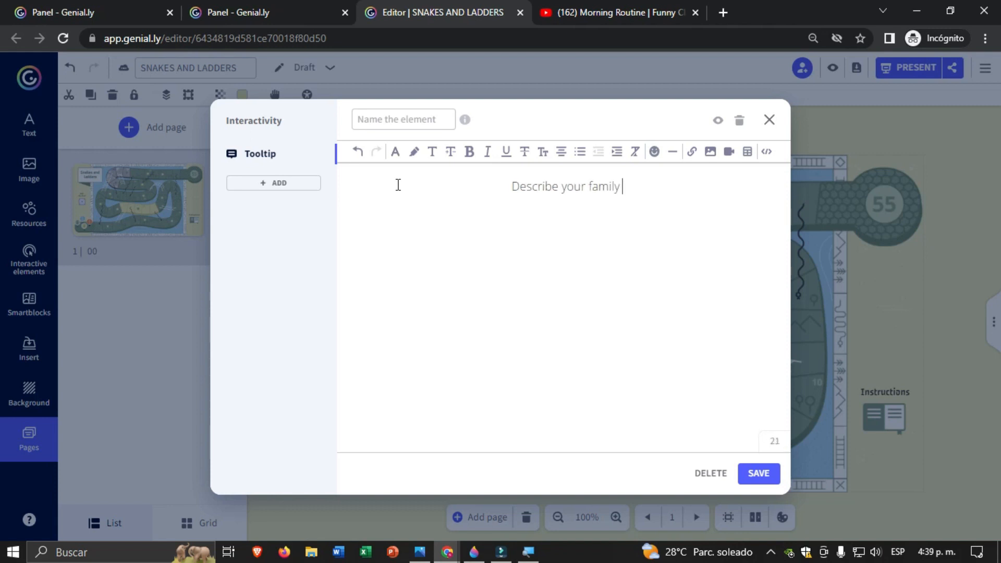
pyautogui.write('(1 min')
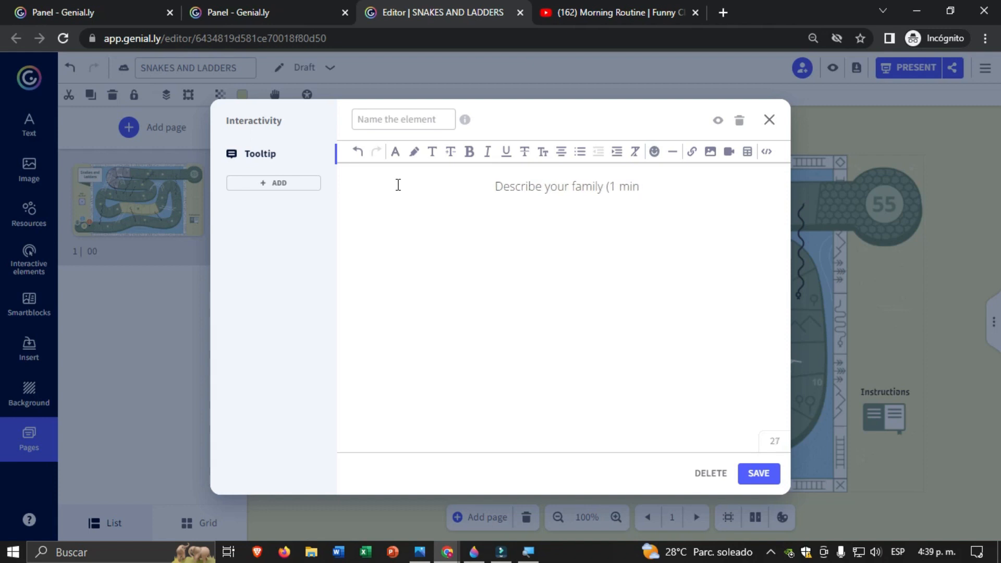
pyautogui.write('ute)')
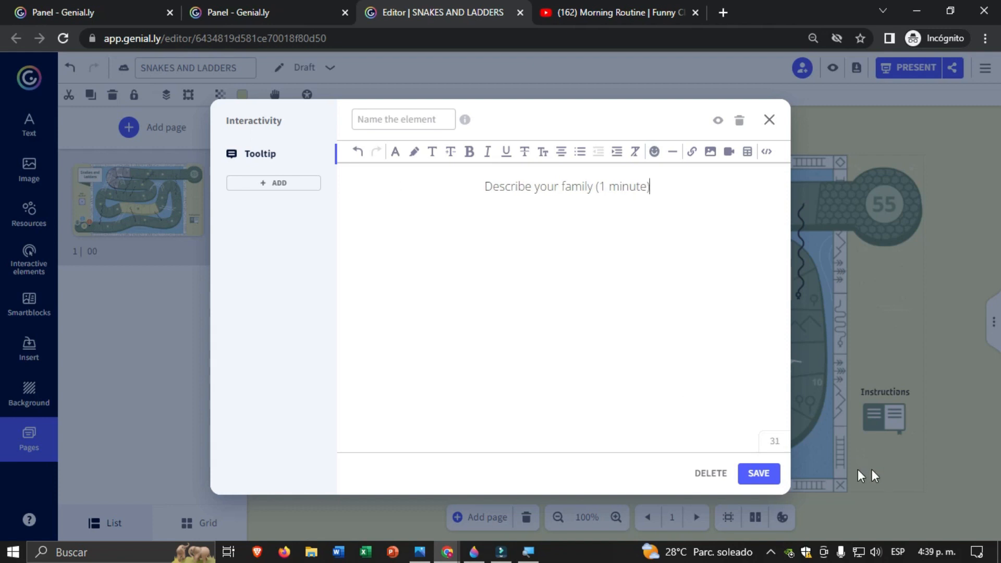
pyautogui.click(759, 474)
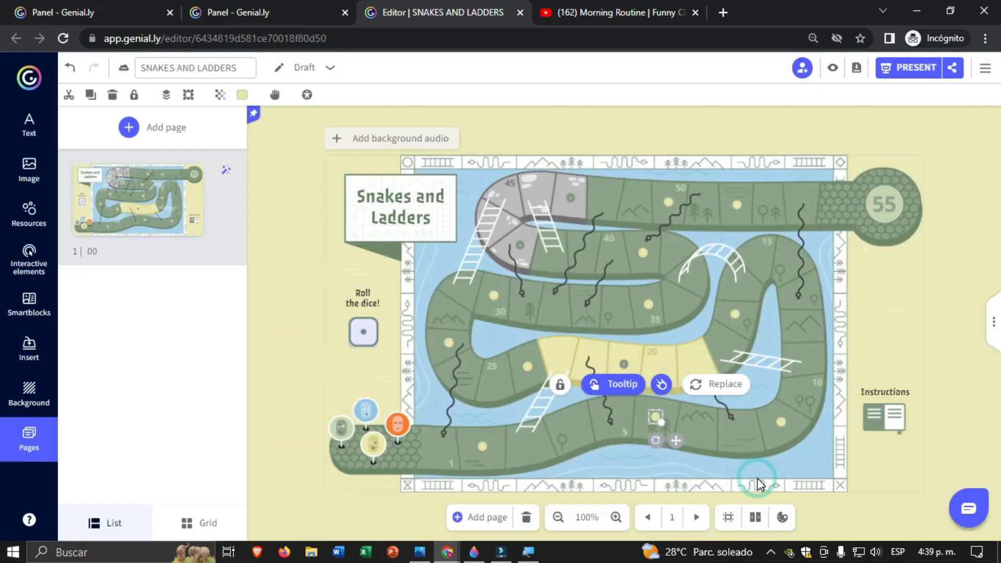
# Set the dot's tooltip before square 10 to "Take a look of Mr. Bean's morning routine, Then, tel your partner some examples of Mr Bean's routine.".
pyautogui.click(777, 422)
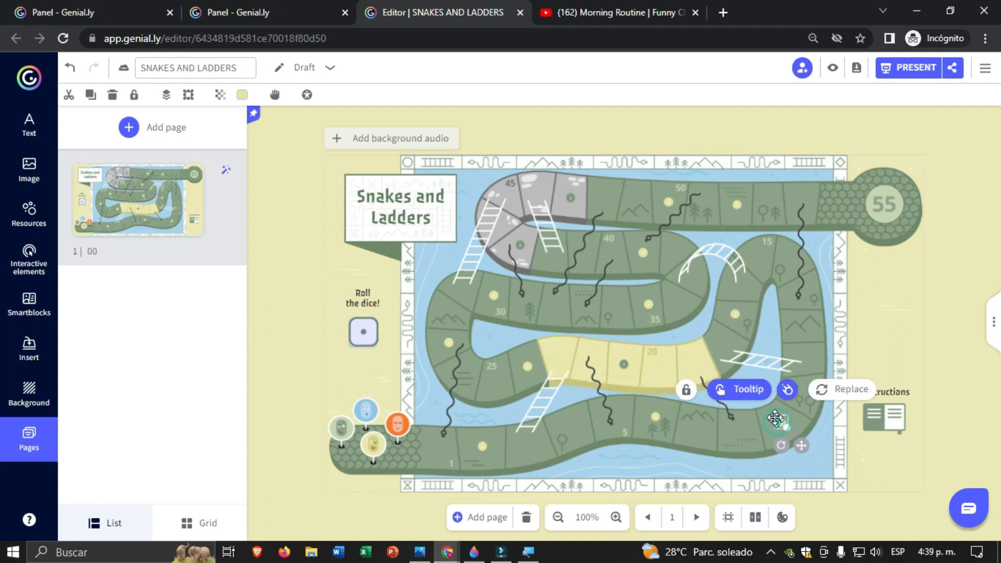
pyautogui.click(750, 388)
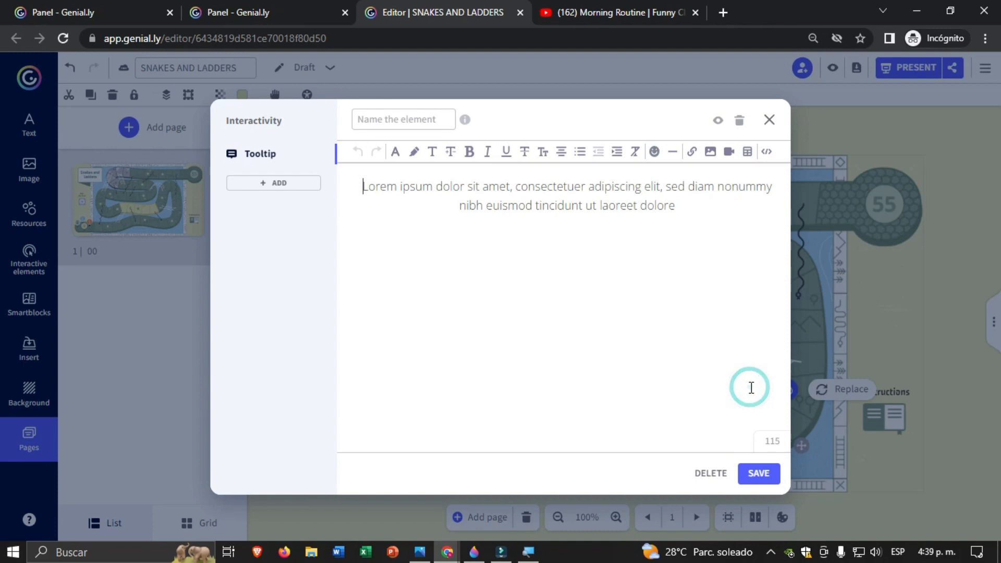
pyautogui.moveTo(703, 214); pyautogui.dragTo(354, 188)
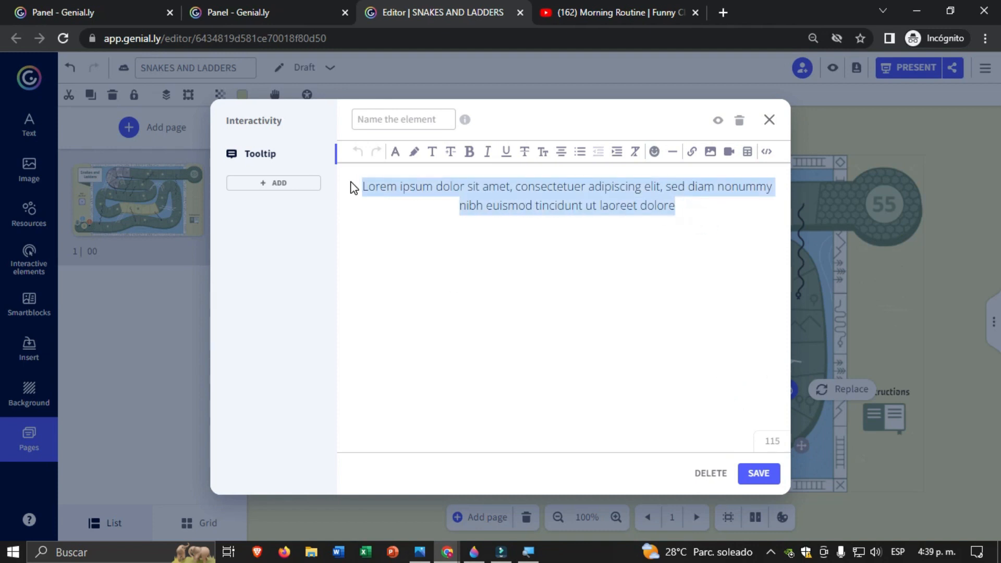
pyautogui.write('Take a look of Mr. Be')
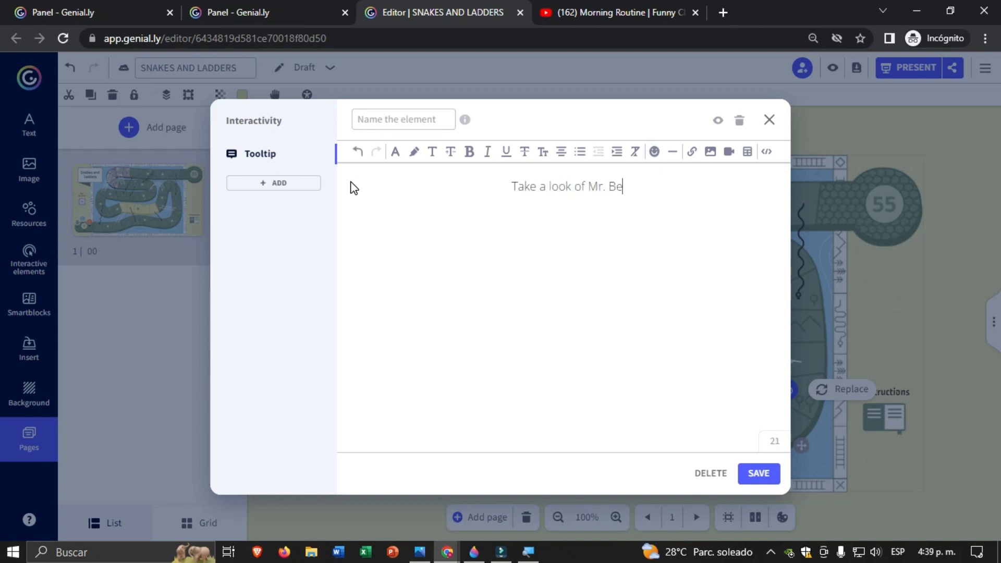
pyautogui.write("an's morn")
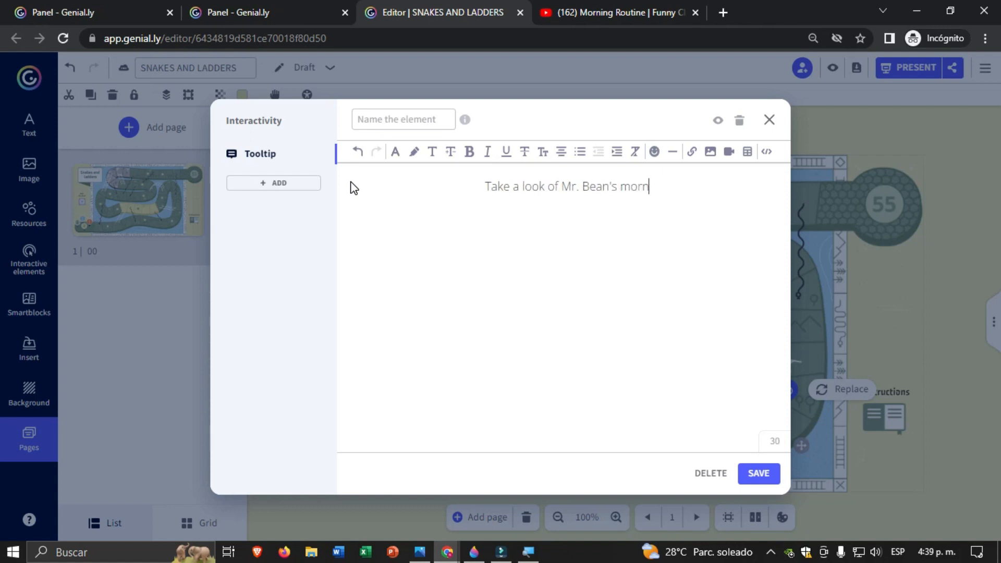
pyautogui.write('ing rou')
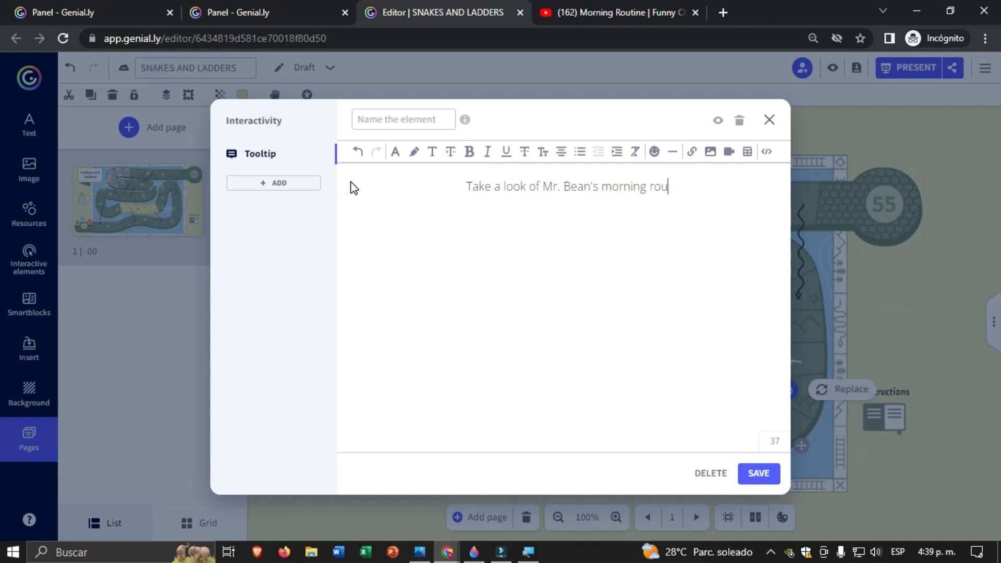
pyautogui.write('tine, Th')
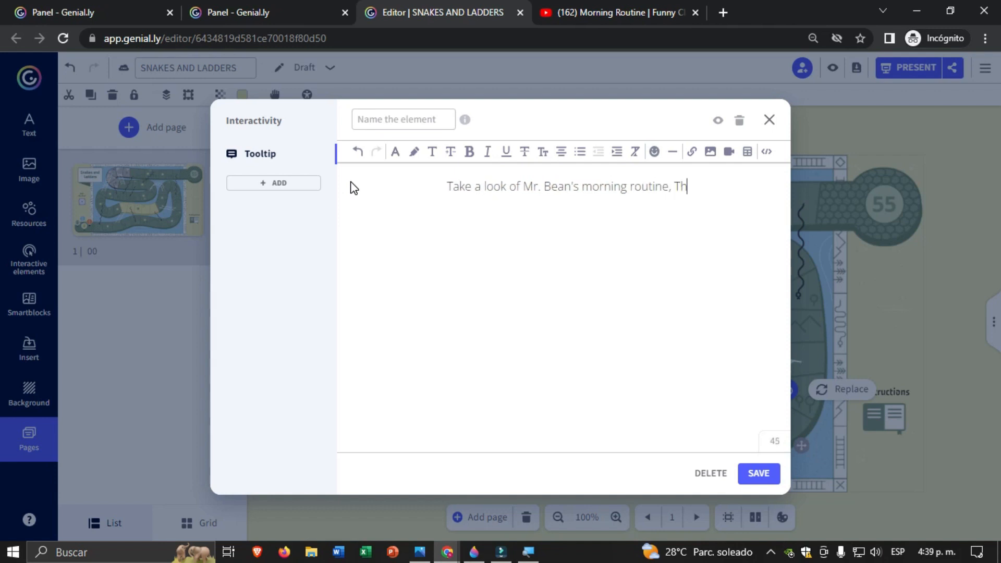
pyautogui.write('en, te')
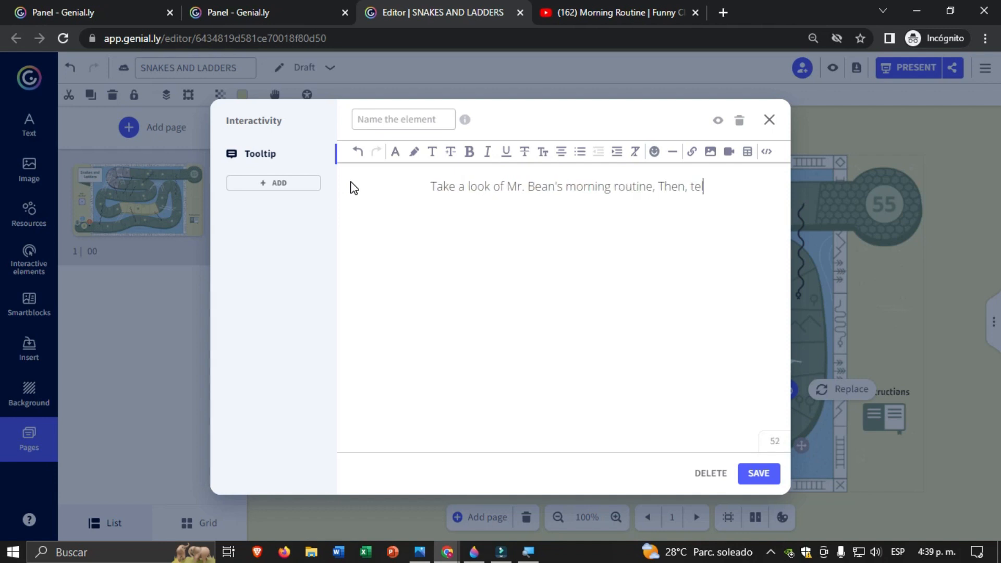
pyautogui.write('l your partnet')
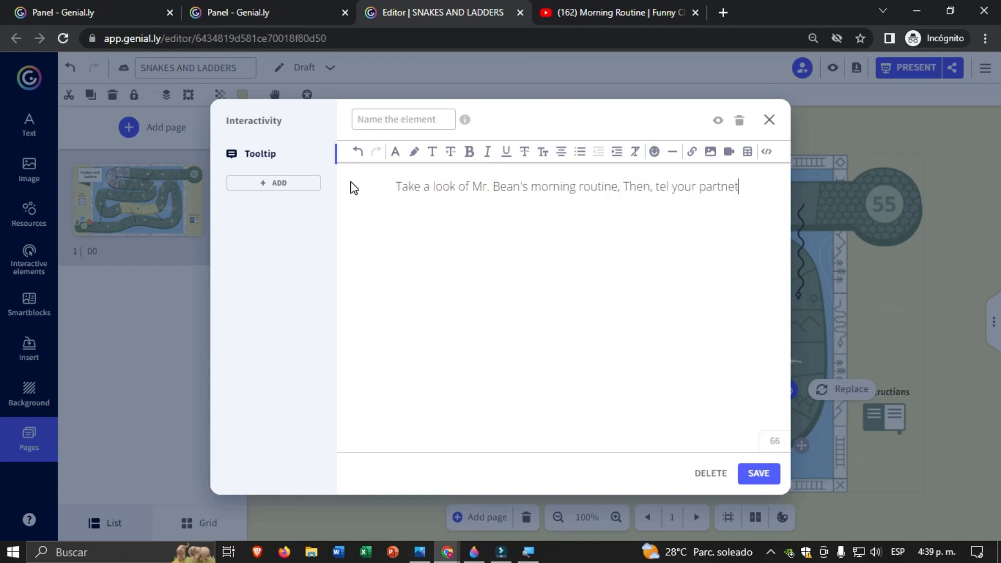
pyautogui.press('BackSpace')
pyautogui.write('r ')
pyautogui.write('som')
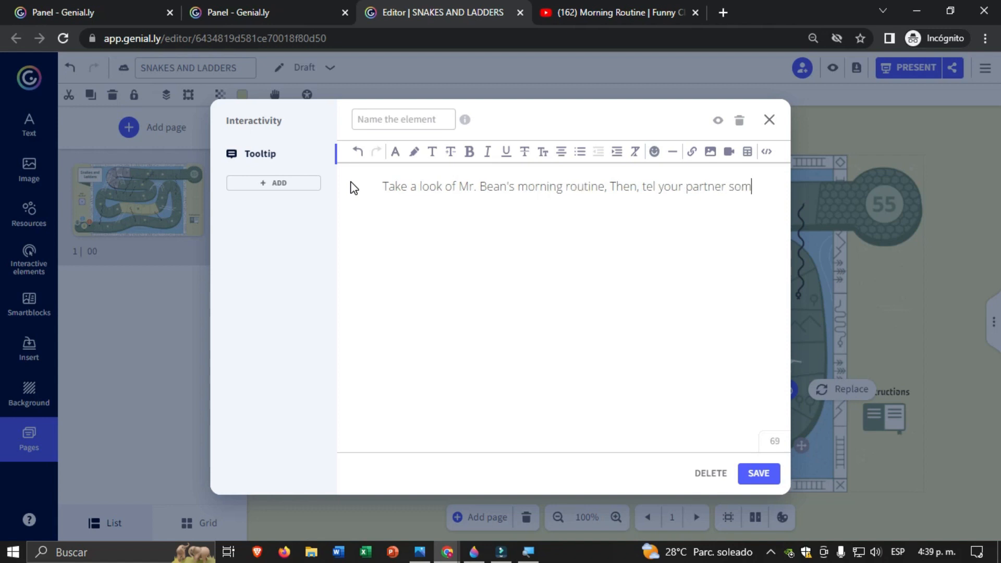
pyautogui.write('e examples of Mr ')
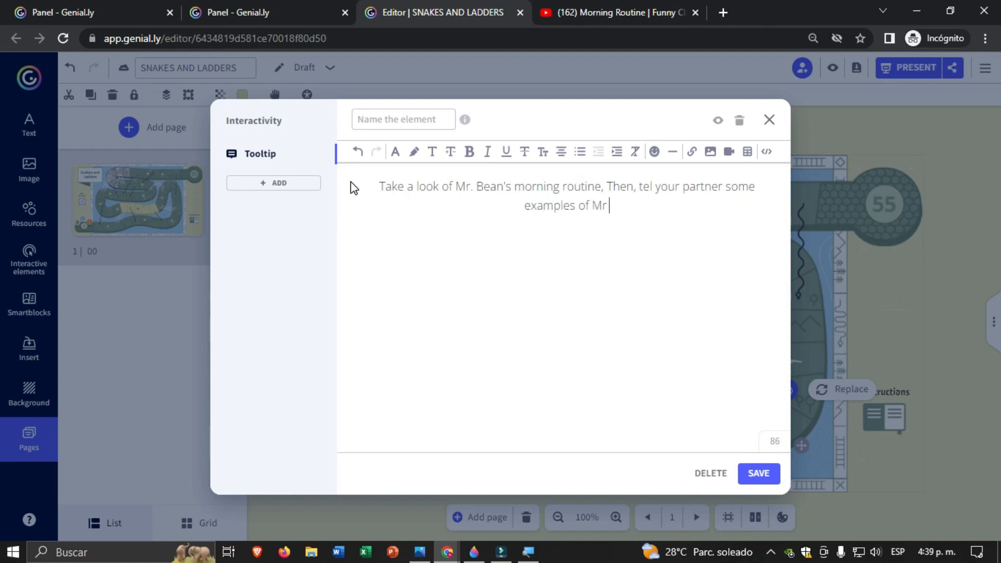
pyautogui.write("Bean's")
pyautogui.press('BackSpace')
pyautogui.press('BackSpace')
pyautogui.write("'s routine.")
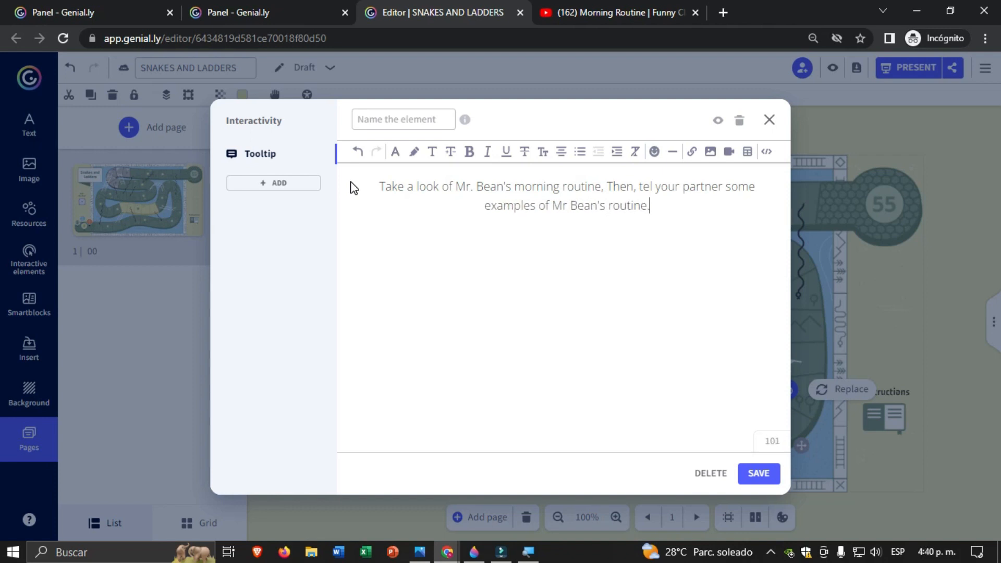
# Start inserting a video from a URL into the tooltip and copy the address of the YouTube video "Morning Routine | Funny Clip | Classic Mr Bean".
pyautogui.click(730, 161)
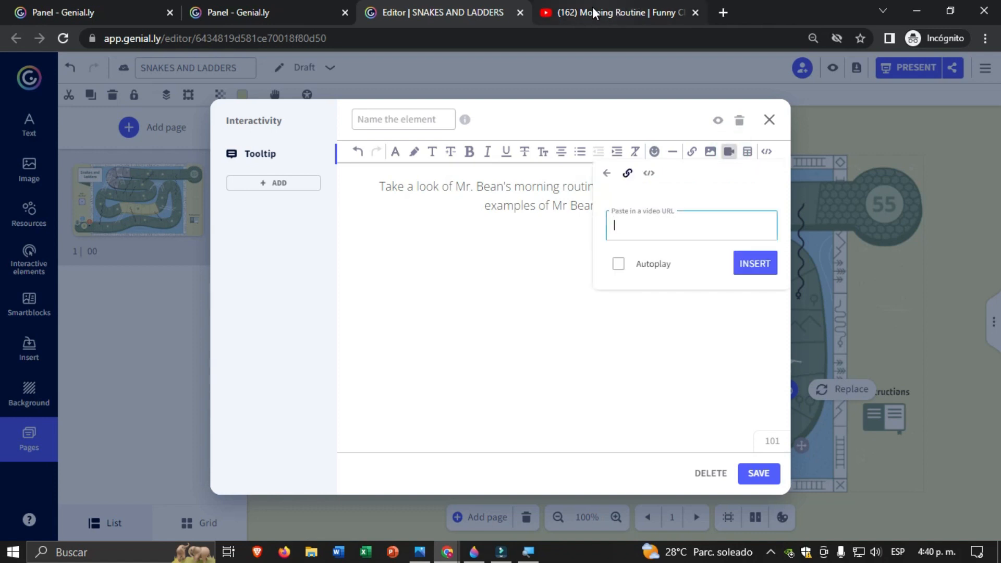
pyautogui.moveTo(594, 11)
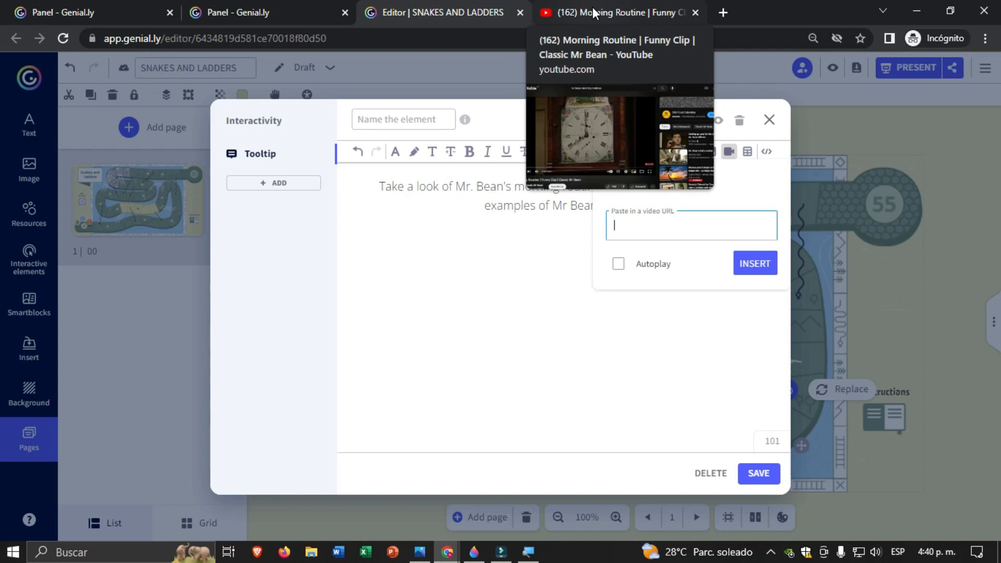
pyautogui.click(600, 7)
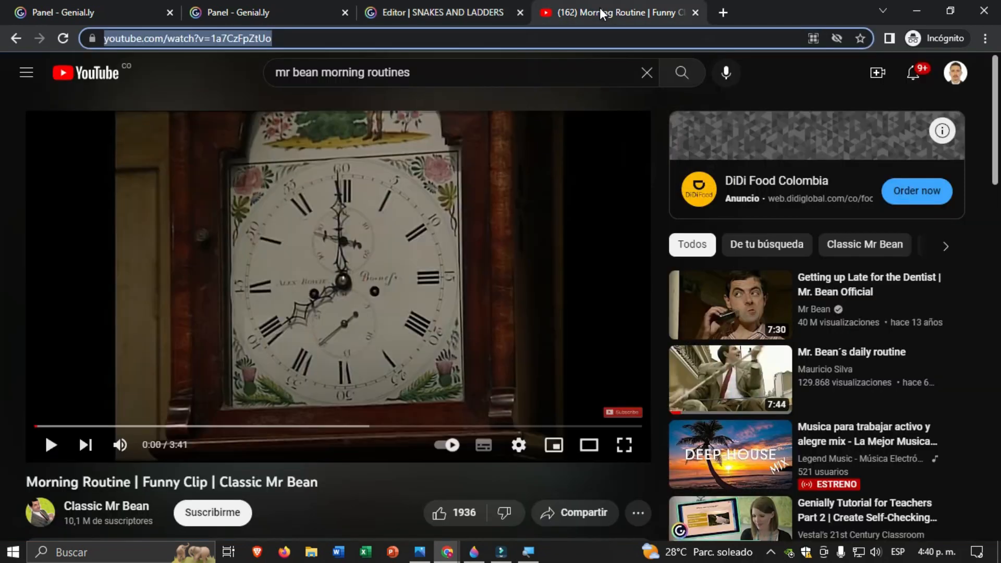
pyautogui.click(206, 42)
pyautogui.click(235, 39)
pyautogui.moveTo(348, 39); pyautogui.dragTo(98, 39)
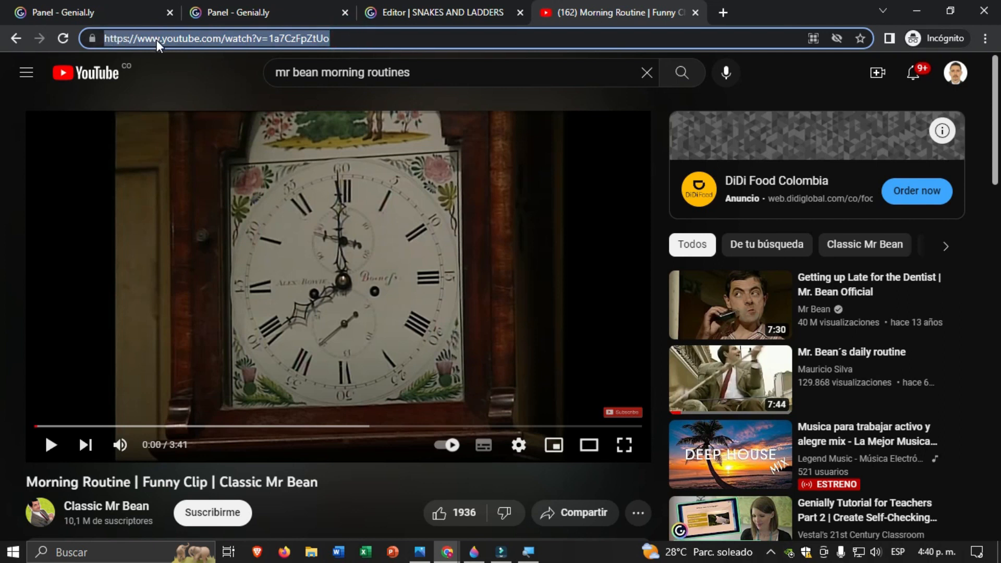
pyautogui.click(446, 8)
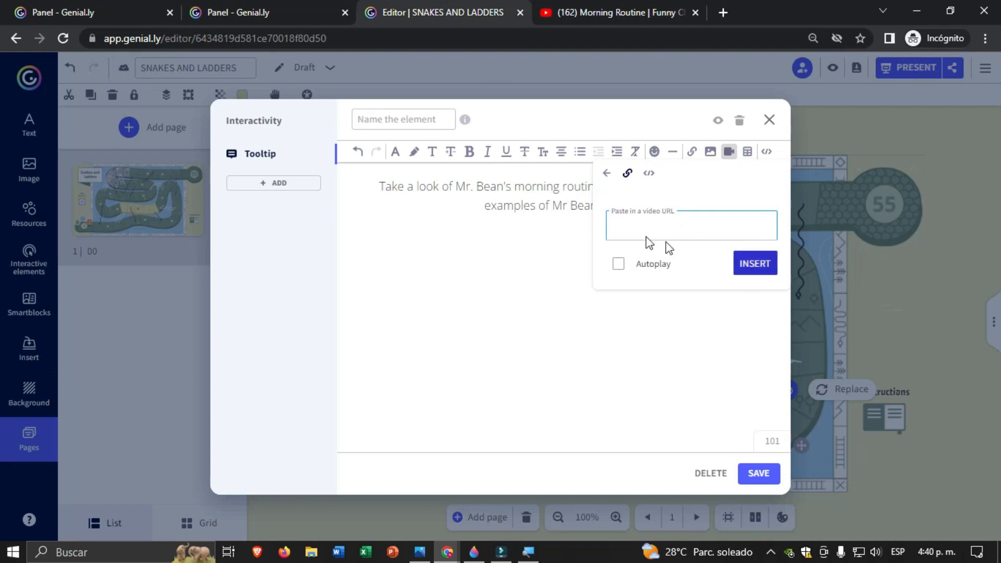
pyautogui.click(635, 227)
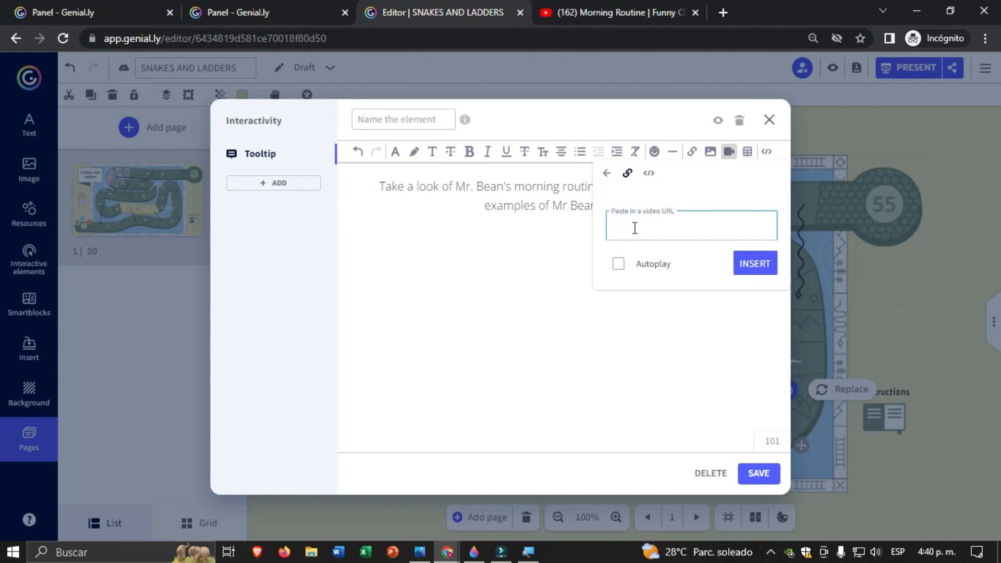
pyautogui.write('https://www.youtube.com/watch?v=1a7CzFpZtUc')
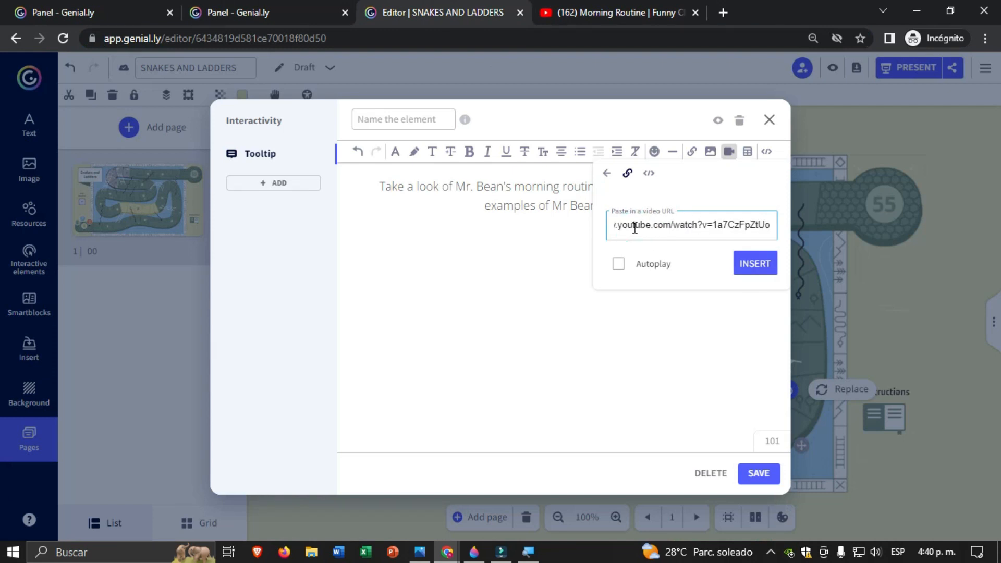
pyautogui.click(765, 268)
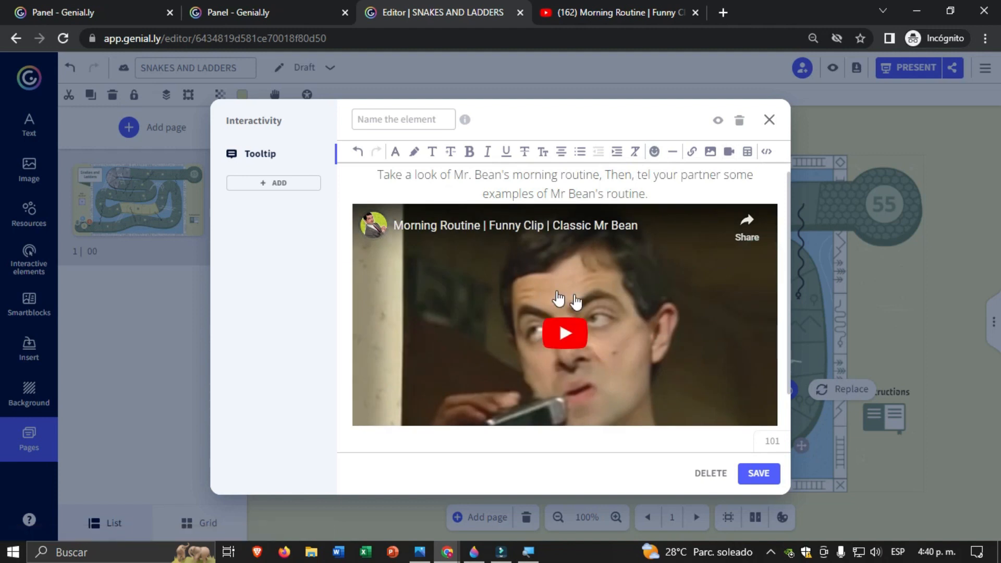
pyautogui.scroll(-1, 528, 289)
pyautogui.scroll(1, 523, 281)
pyautogui.scroll(-1, 524, 280)
pyautogui.scroll(1, 522, 280)
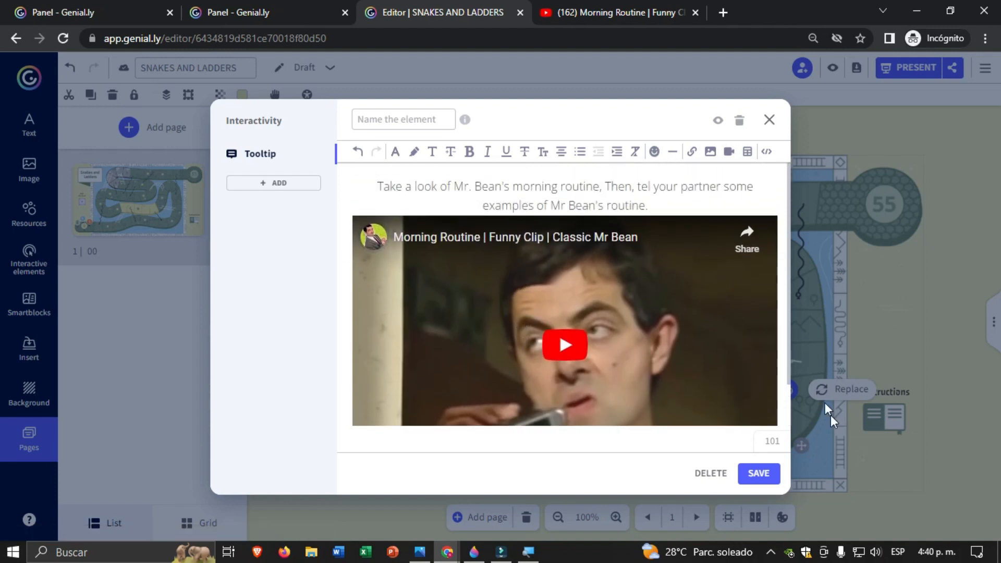
pyautogui.click(757, 474)
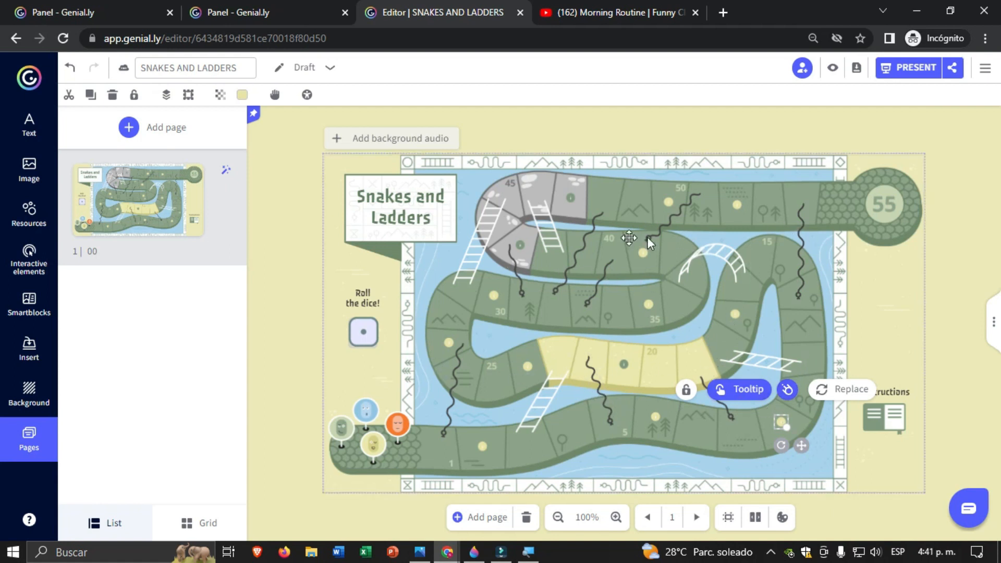
# Remove the green player token and slightly shift the orange and blue tokens at the start of the board.
pyautogui.click(344, 431)
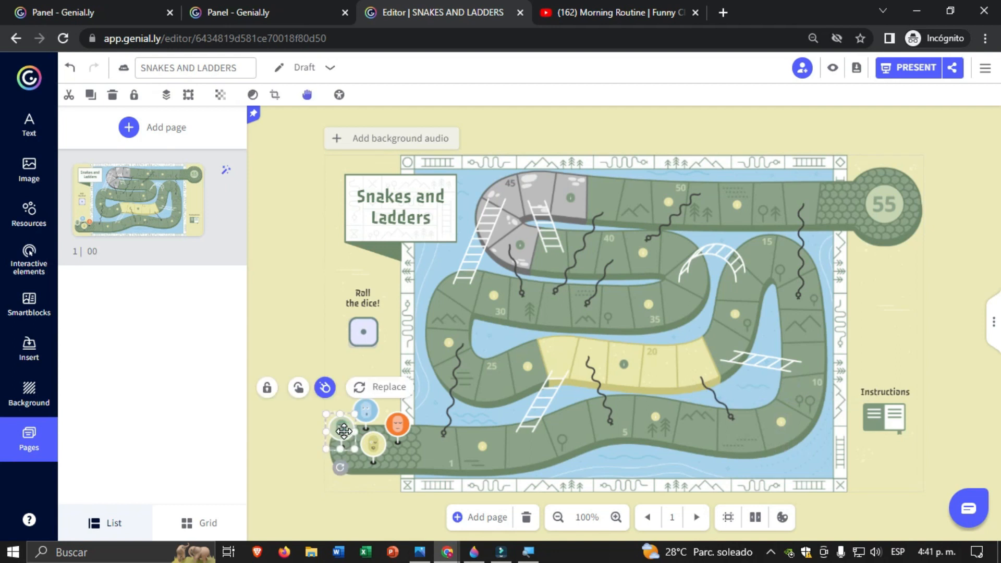
pyautogui.moveTo(344, 431); pyautogui.dragTo(395, 420)
pyautogui.click(368, 443)
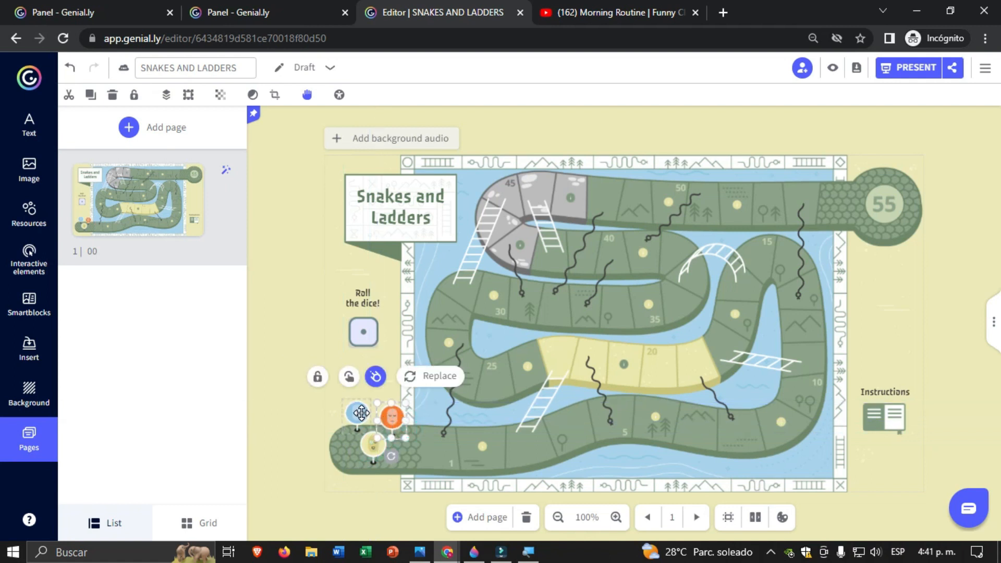
pyautogui.click(357, 413)
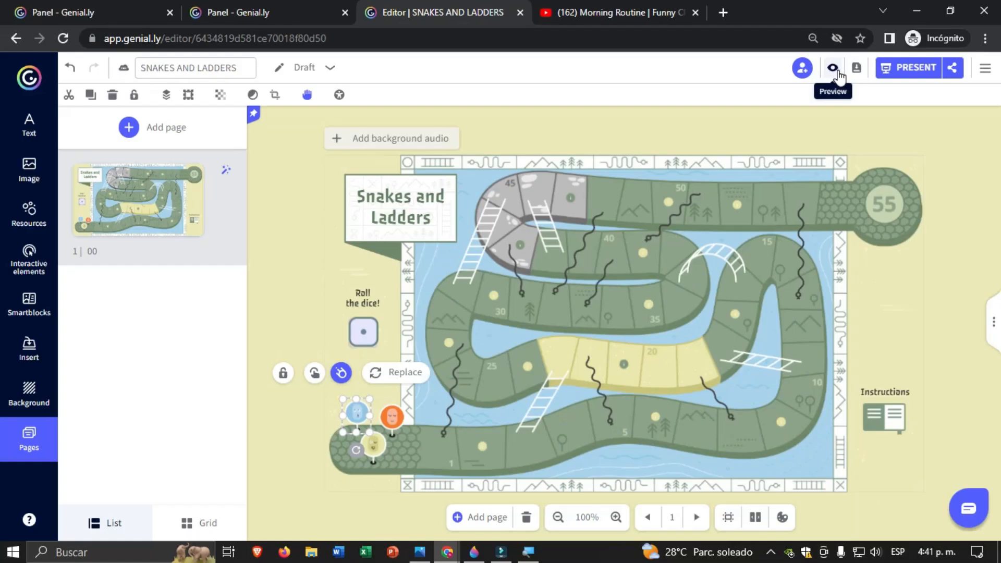
# Preview the game, and open and close its Instructions window.
pyautogui.click(832, 73)
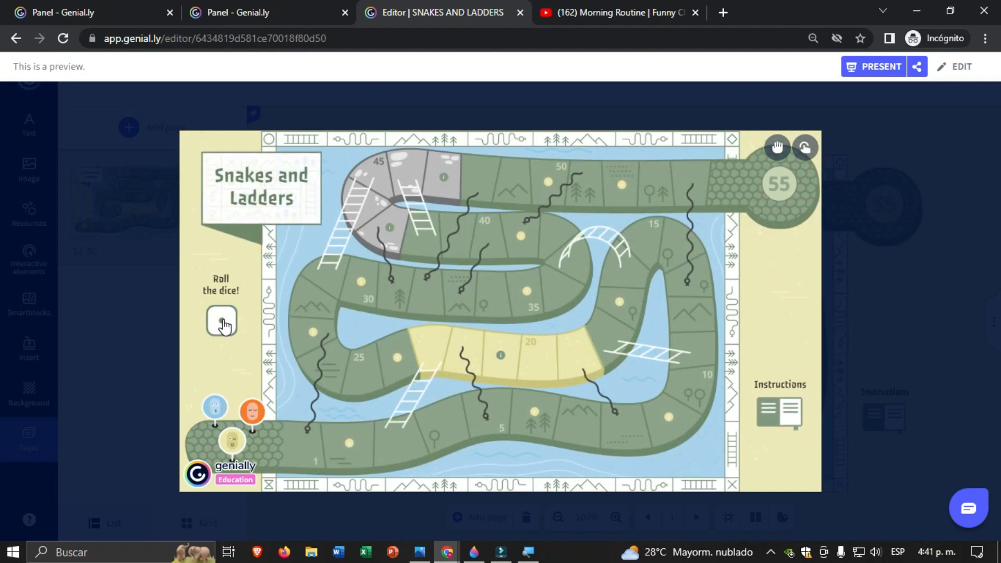
pyautogui.click(777, 415)
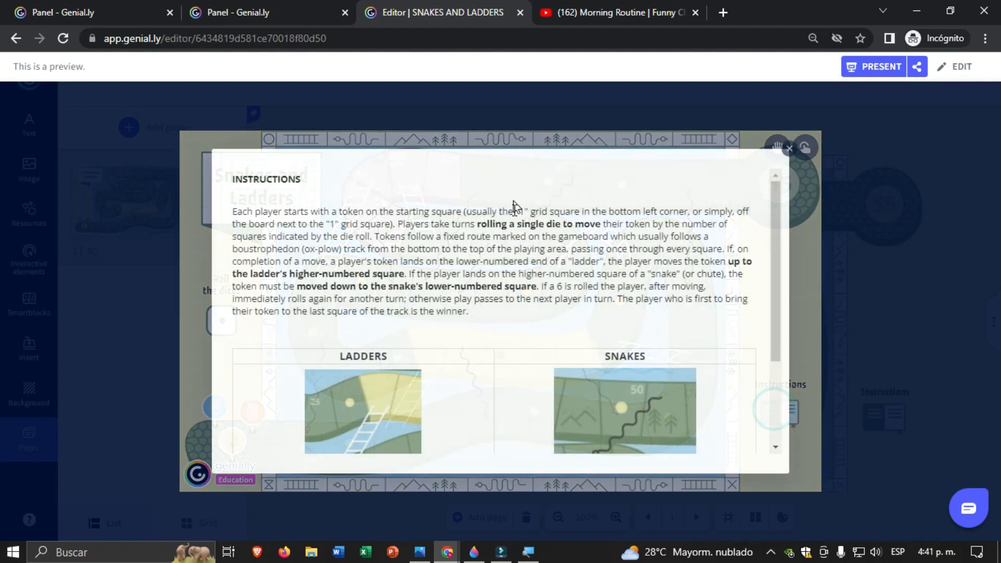
pyautogui.click(790, 151)
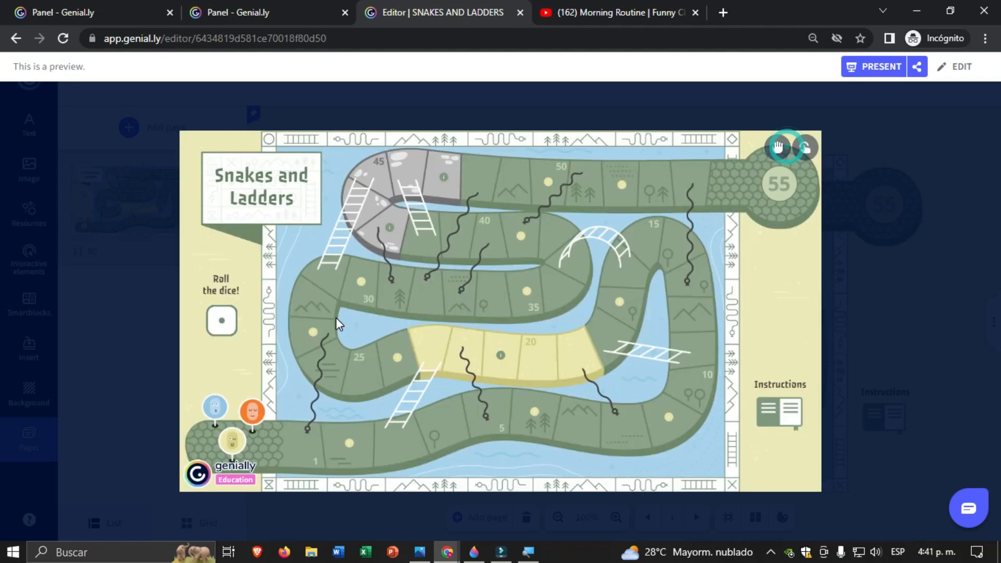
# Roll the dice in the preview, move the orange token to the dot right after square 5, and show that dot's tooltip.
pyautogui.click(225, 322)
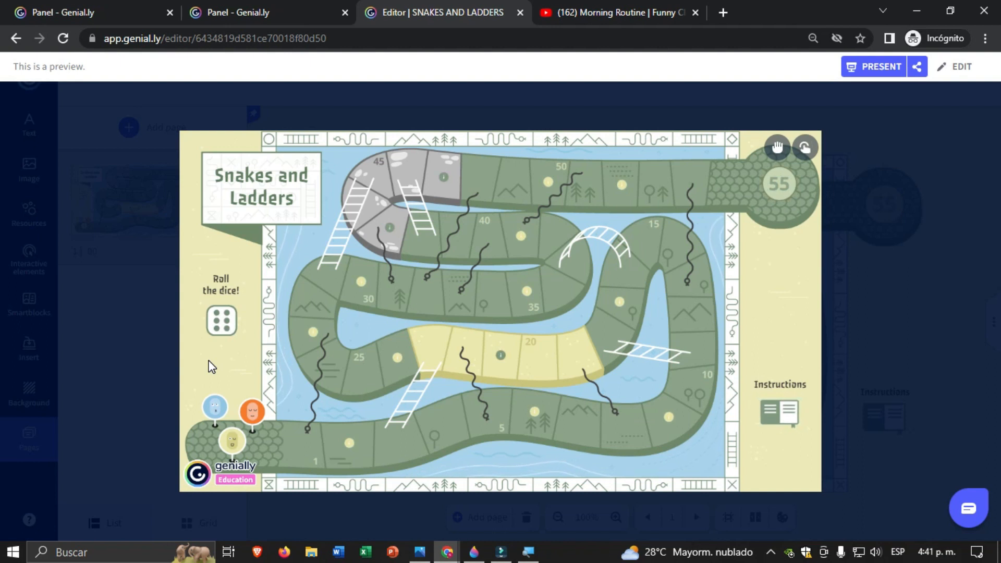
pyautogui.moveTo(259, 420); pyautogui.dragTo(519, 387)
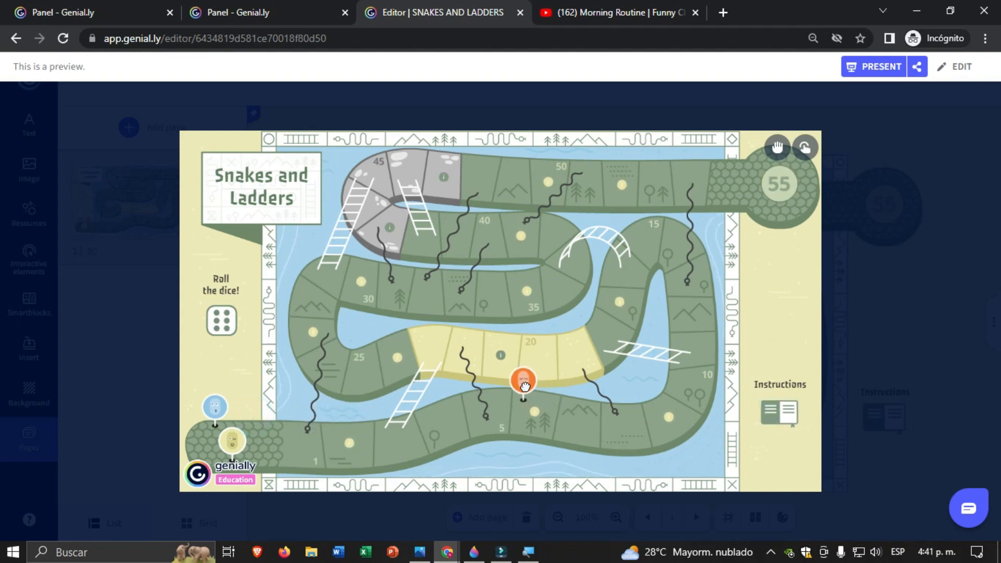
pyautogui.moveTo(537, 412)
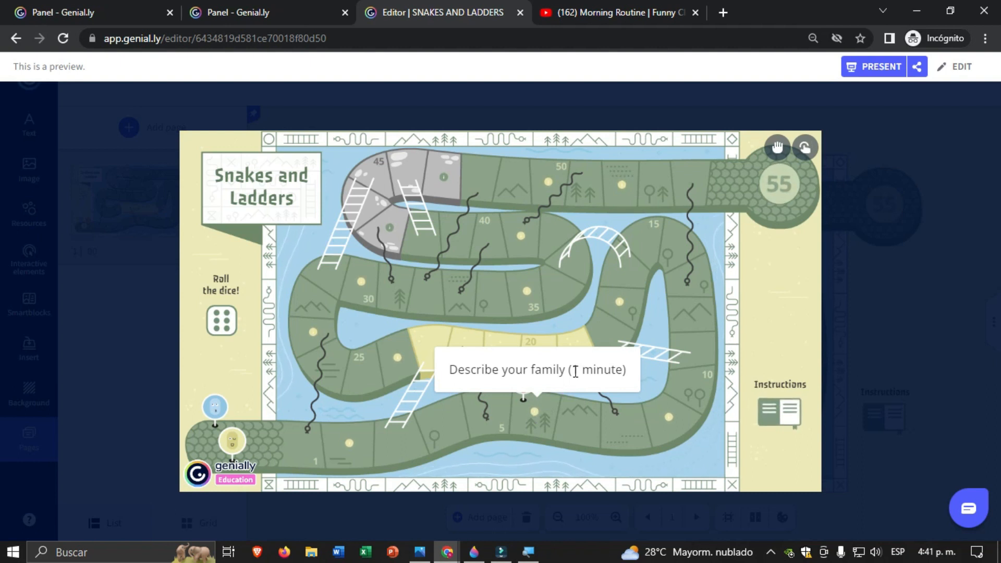
# Roll the dice for the other players, moving the yellow token to square 1 and the blue token to the square right after 5.
pyautogui.click(223, 326)
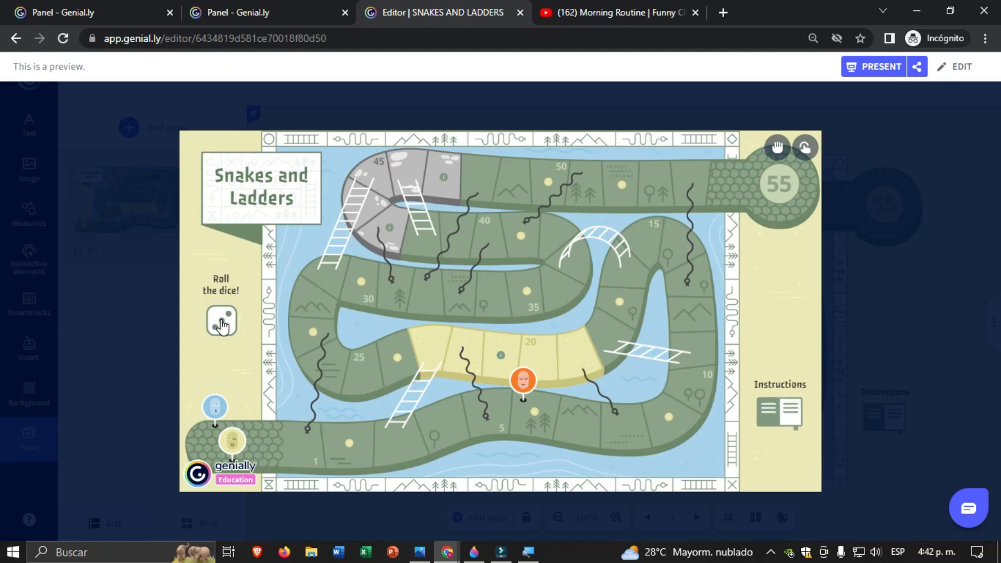
pyautogui.moveTo(236, 450); pyautogui.dragTo(302, 436)
pyautogui.click(226, 327)
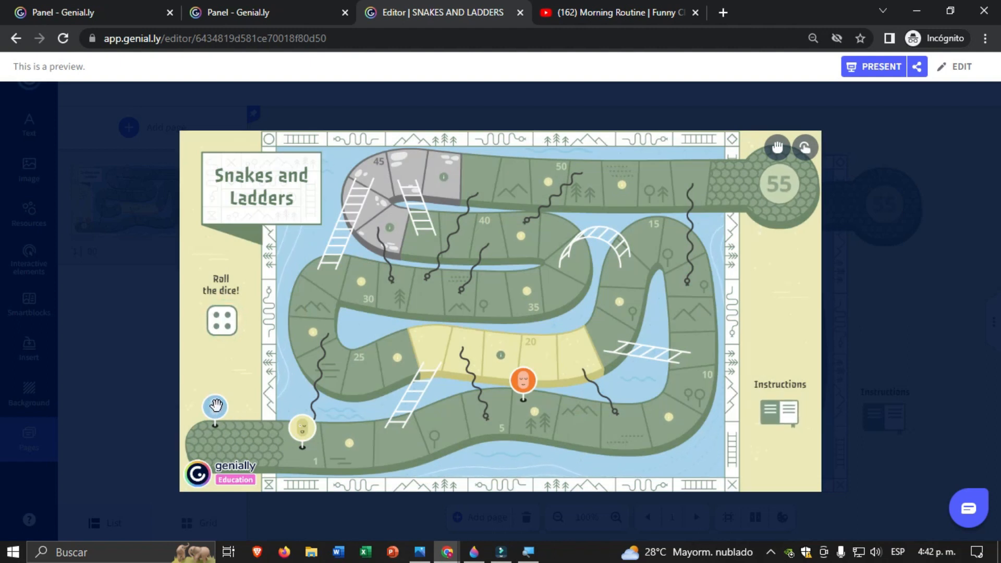
pyautogui.moveTo(216, 406); pyautogui.dragTo(554, 384)
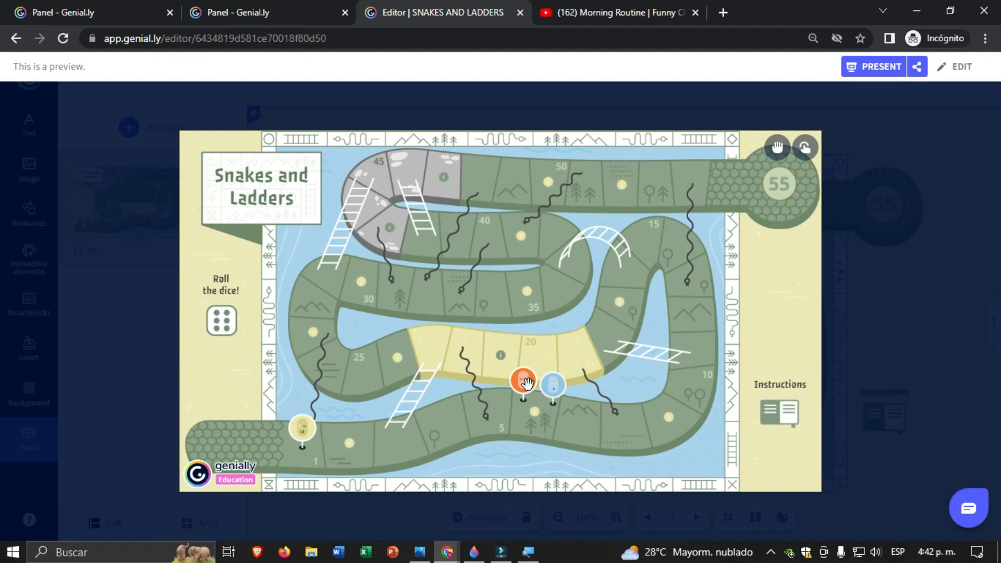
# Move the orange token to the dot before square 10, then open its tooltip, play and pause the Mr Bean video, and close it.
pyautogui.moveTo(526, 385); pyautogui.dragTo(657, 387)
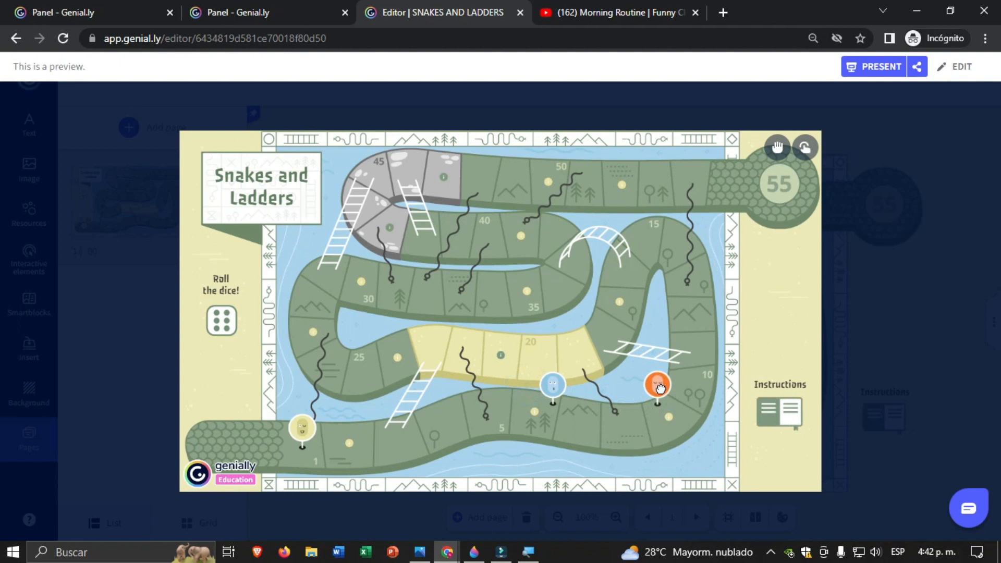
pyautogui.click(671, 418)
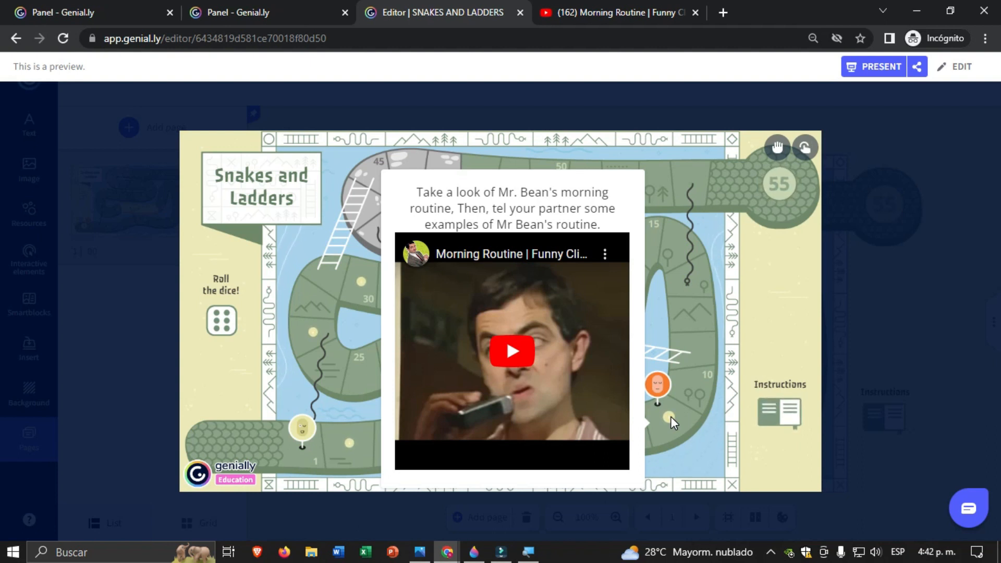
pyautogui.click(509, 350)
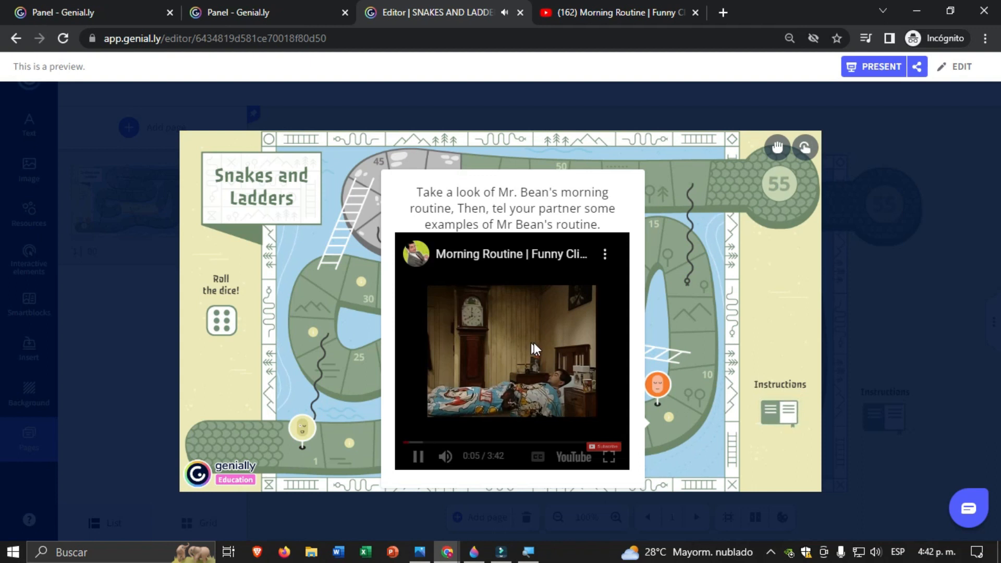
pyautogui.click(479, 334)
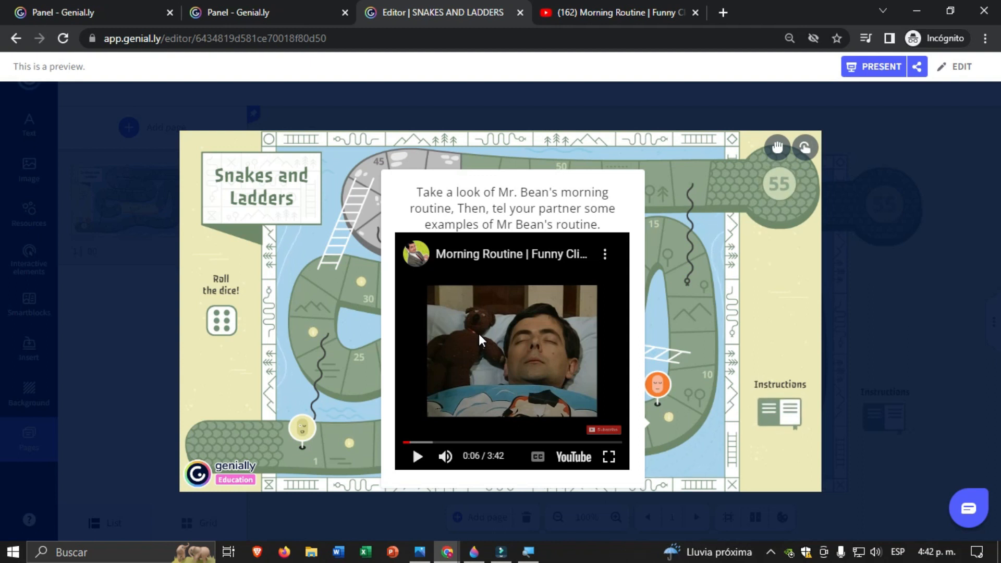
pyautogui.click(686, 307)
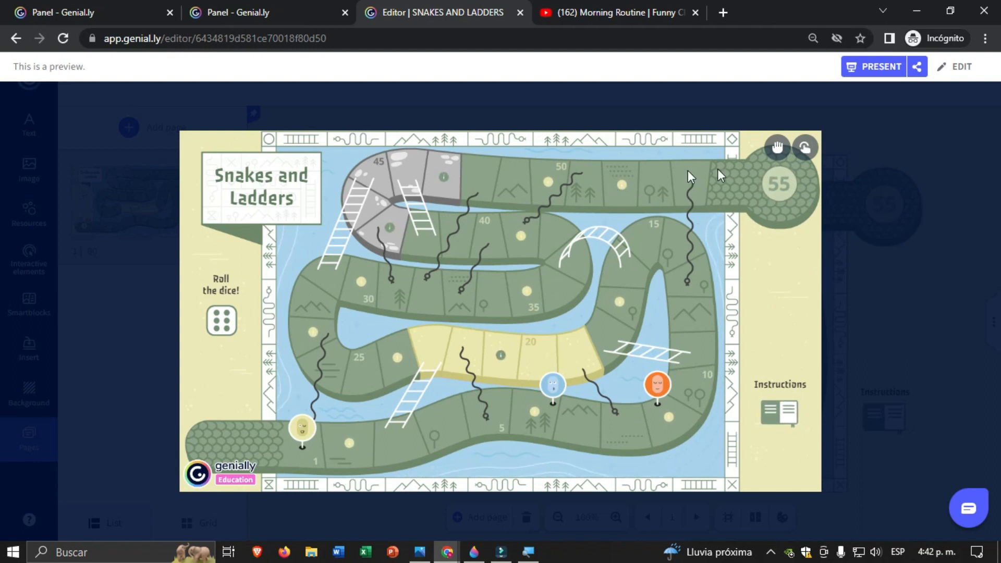
# Publish the project as Public Online with the title "SNAKES AND LADDERS-REVIEW F PLUS", leaving the description empty.
pyautogui.click(917, 67)
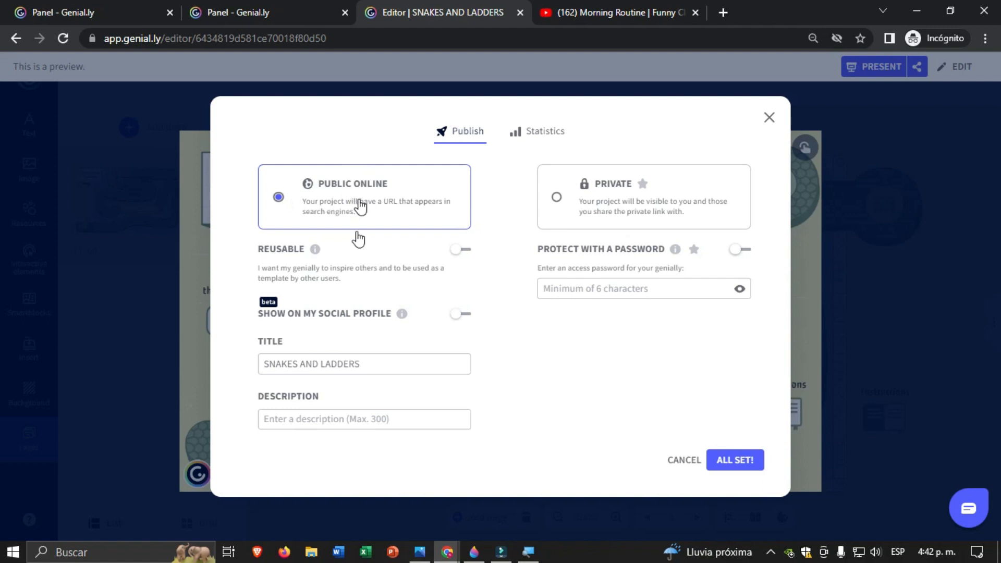
pyautogui.click(381, 366)
pyautogui.write('-')
pyautogui.press('BackSpace')
pyautogui.press('BackSpace')
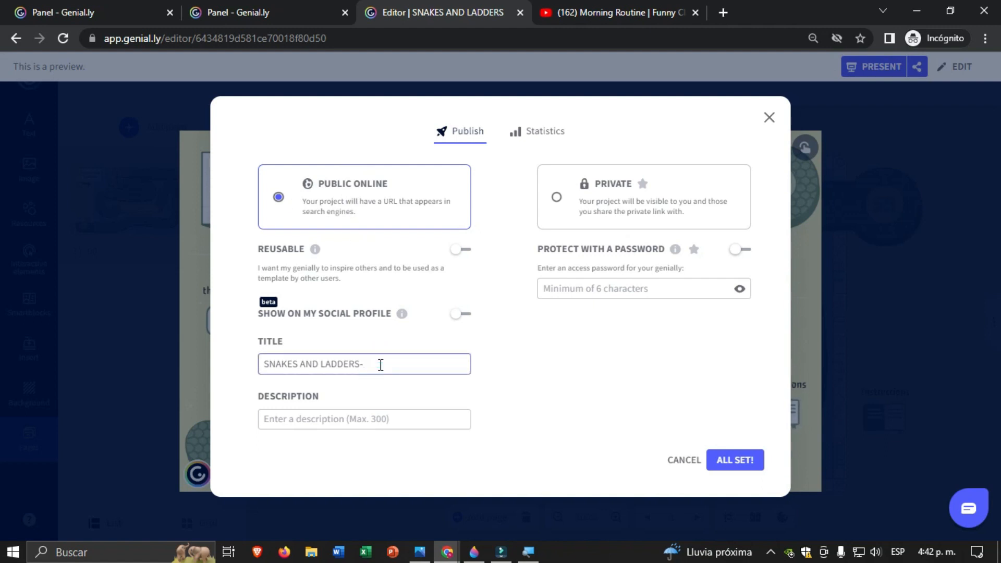
pyautogui.write('REVIEW F PLUS')
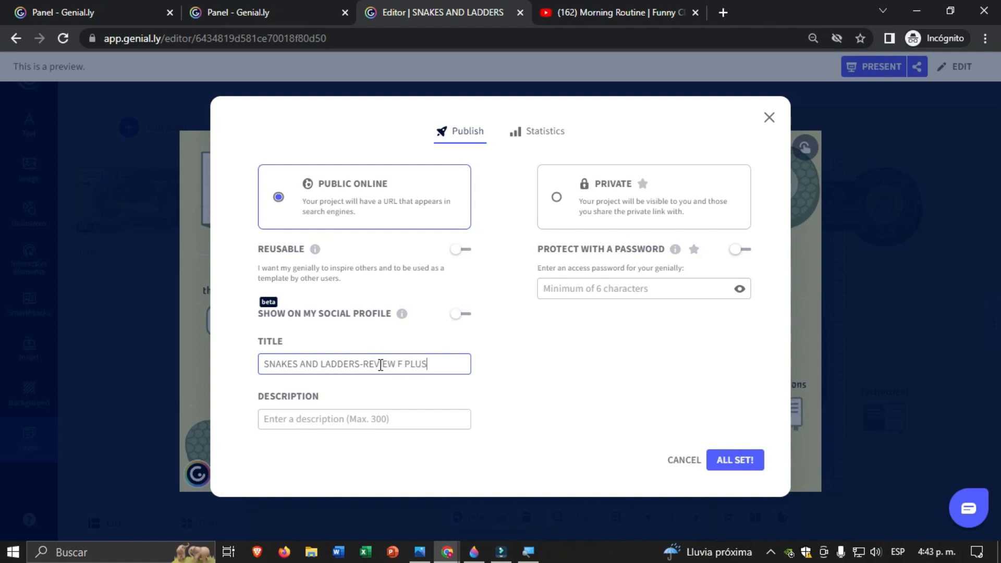
pyautogui.click(298, 420)
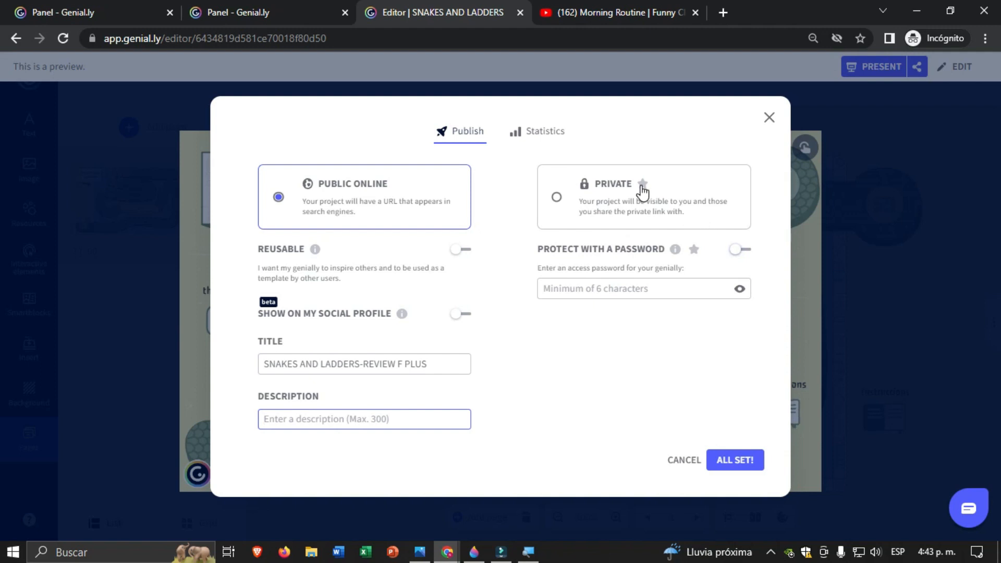
pyautogui.click(734, 464)
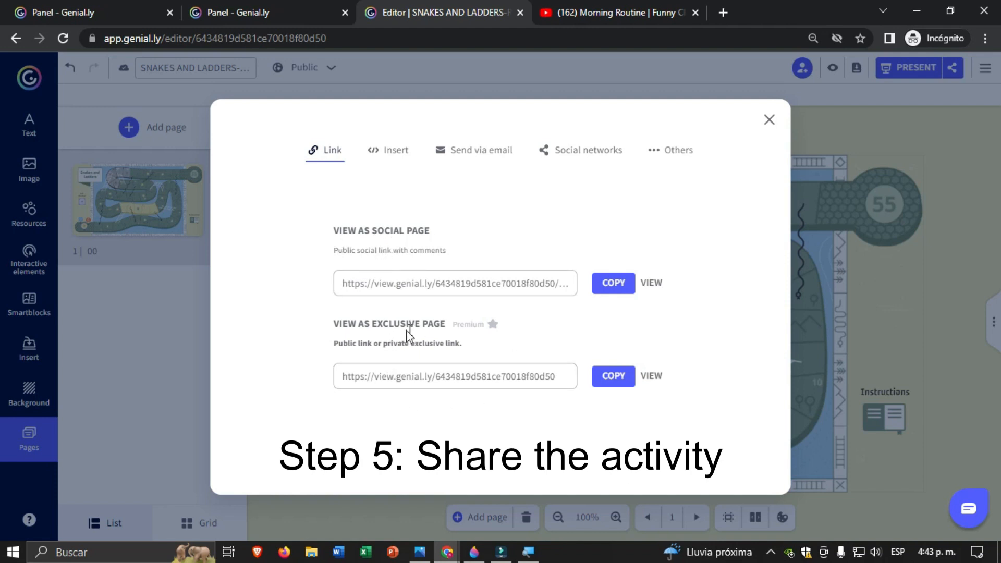
# Copy the game's public social page link and open it in a new browser tab.
pyautogui.click(612, 283)
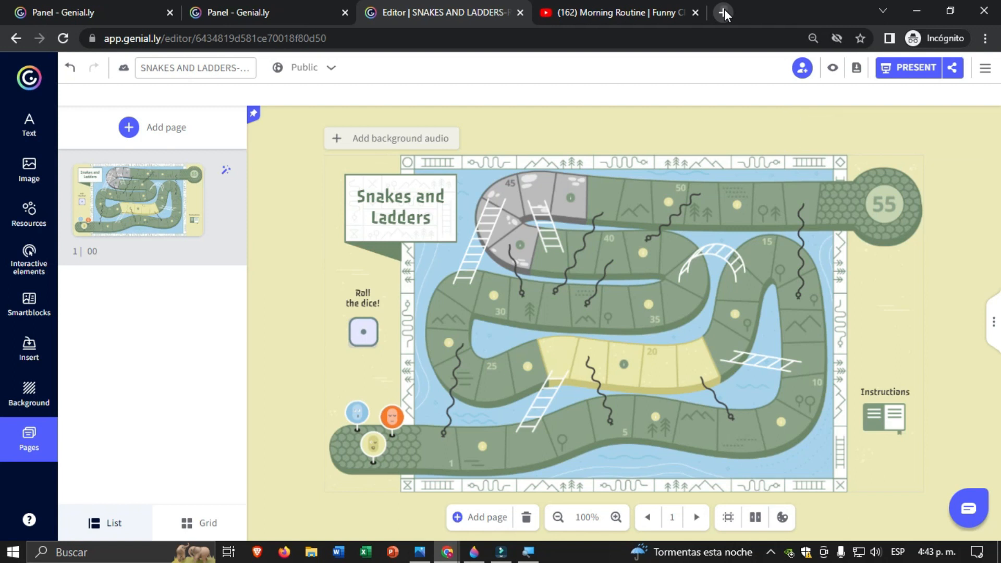
pyautogui.click(724, 10)
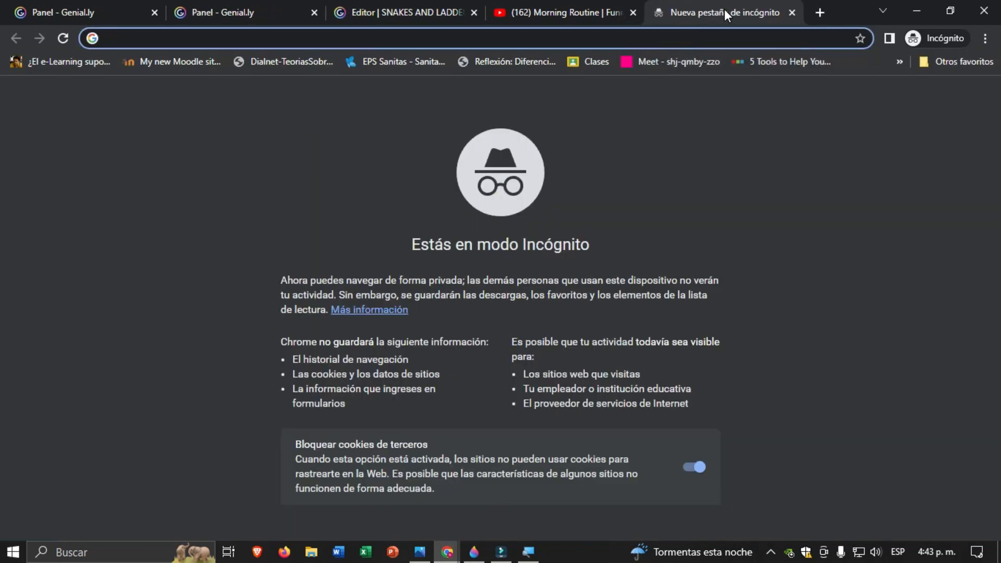
pyautogui.hotkey('ctrl', 'v')
pyautogui.press('Return')
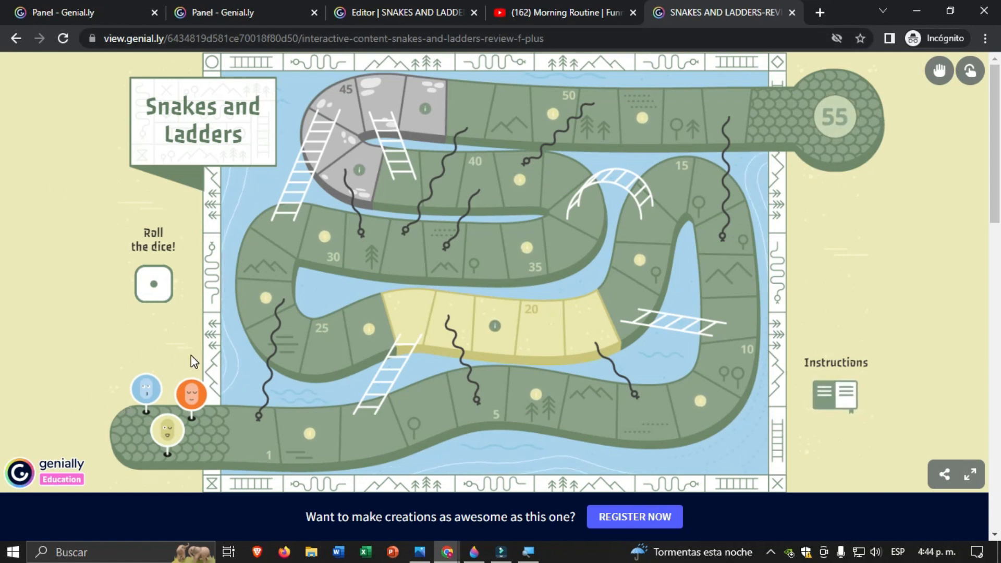
# Test the published game by rolling the dice and moving the yellow token to the tree square just before square 5.
pyautogui.click(153, 287)
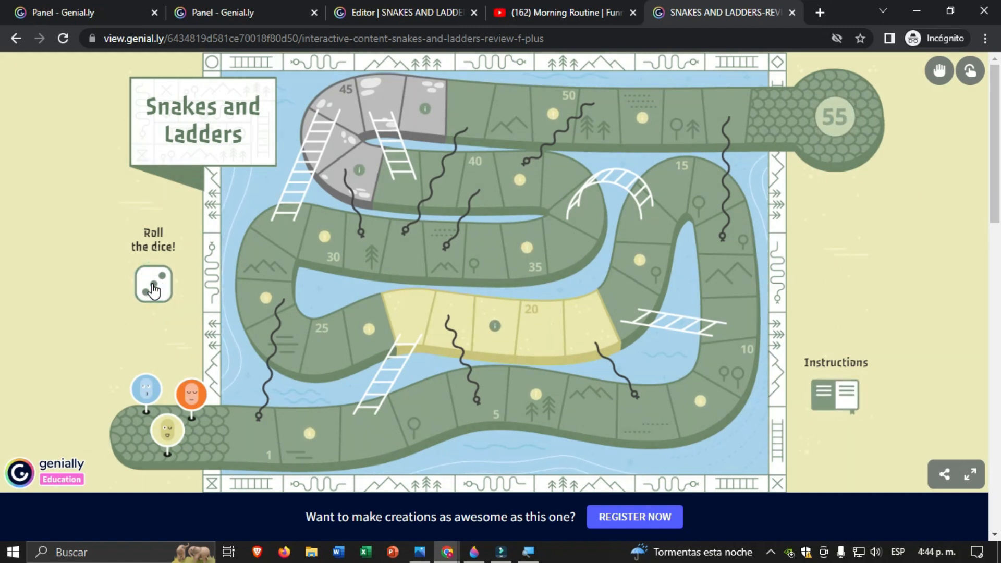
pyautogui.moveTo(173, 439); pyautogui.dragTo(430, 388)
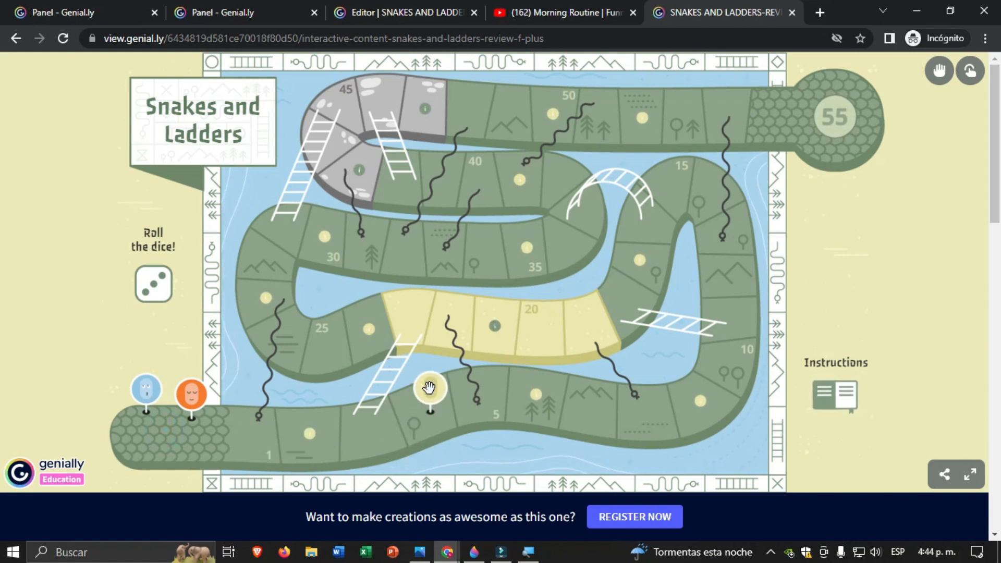